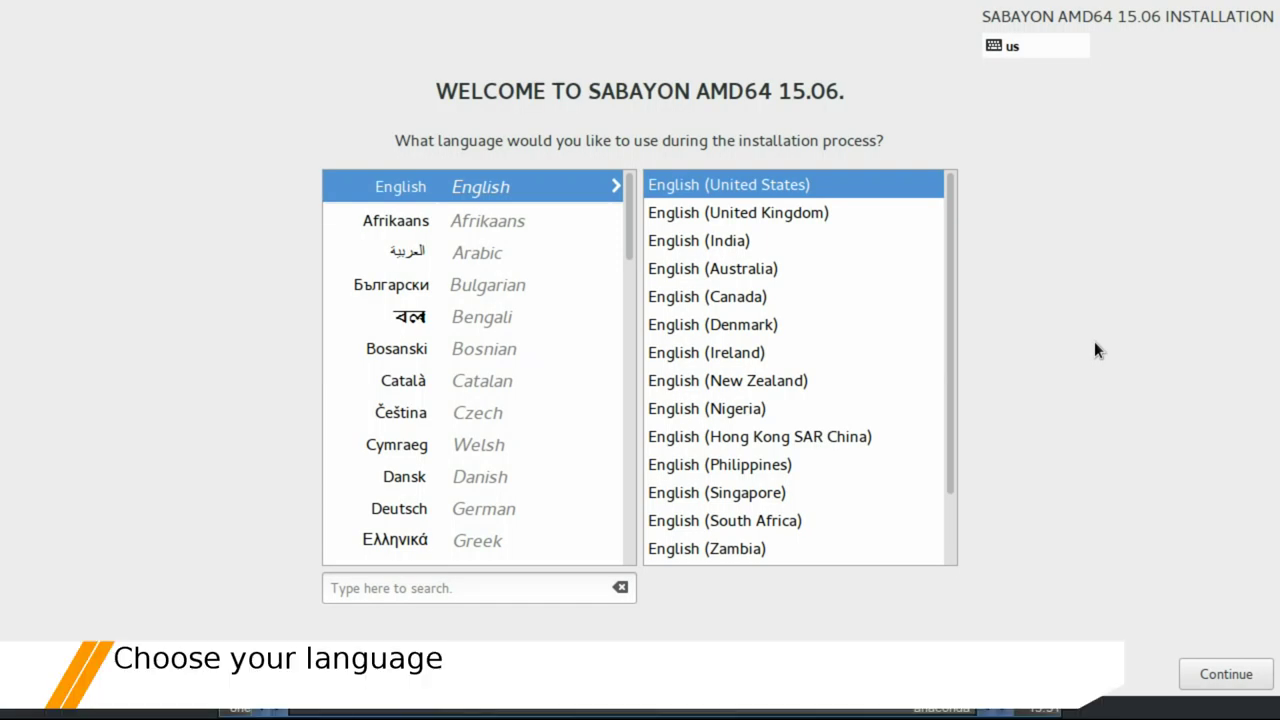
# Choose English (United Kingdom) as the installation language
pyautogui.click(850, 214)
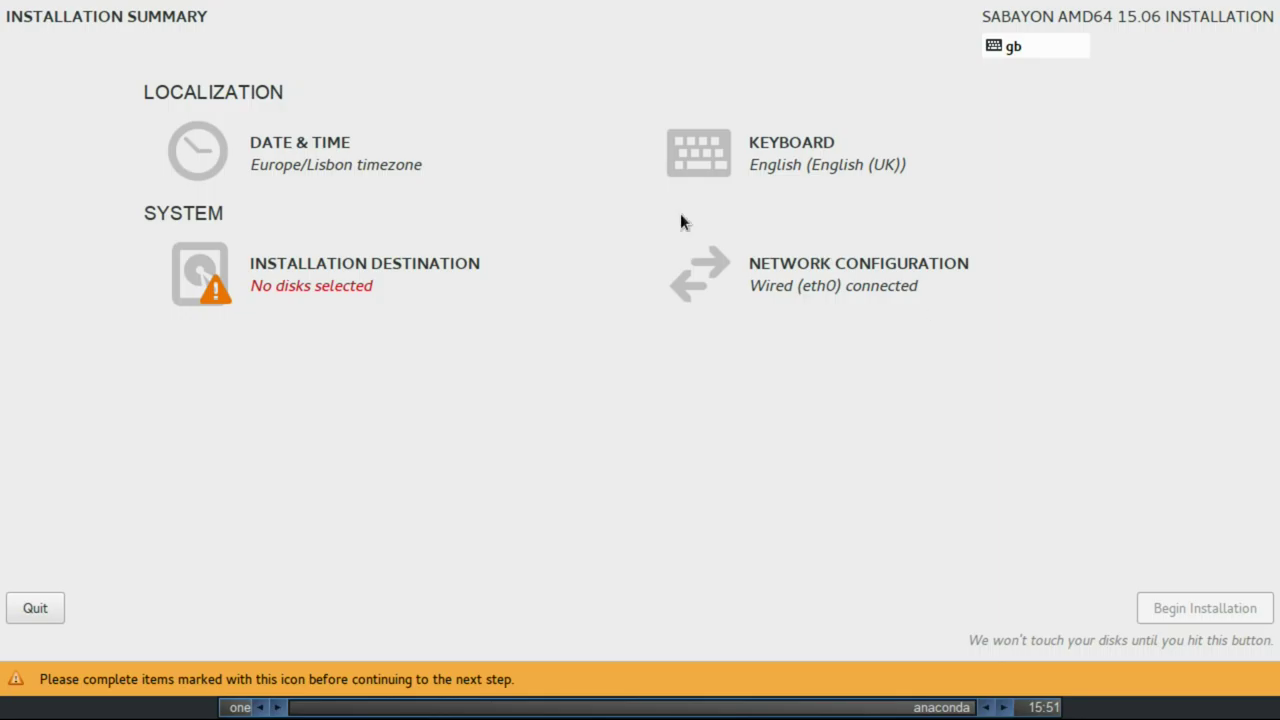
# Keep the Europe/Lisbon timezone and add the Portuguese (Portuguese) layout as default above English (UK)
pyautogui.click(380, 168)
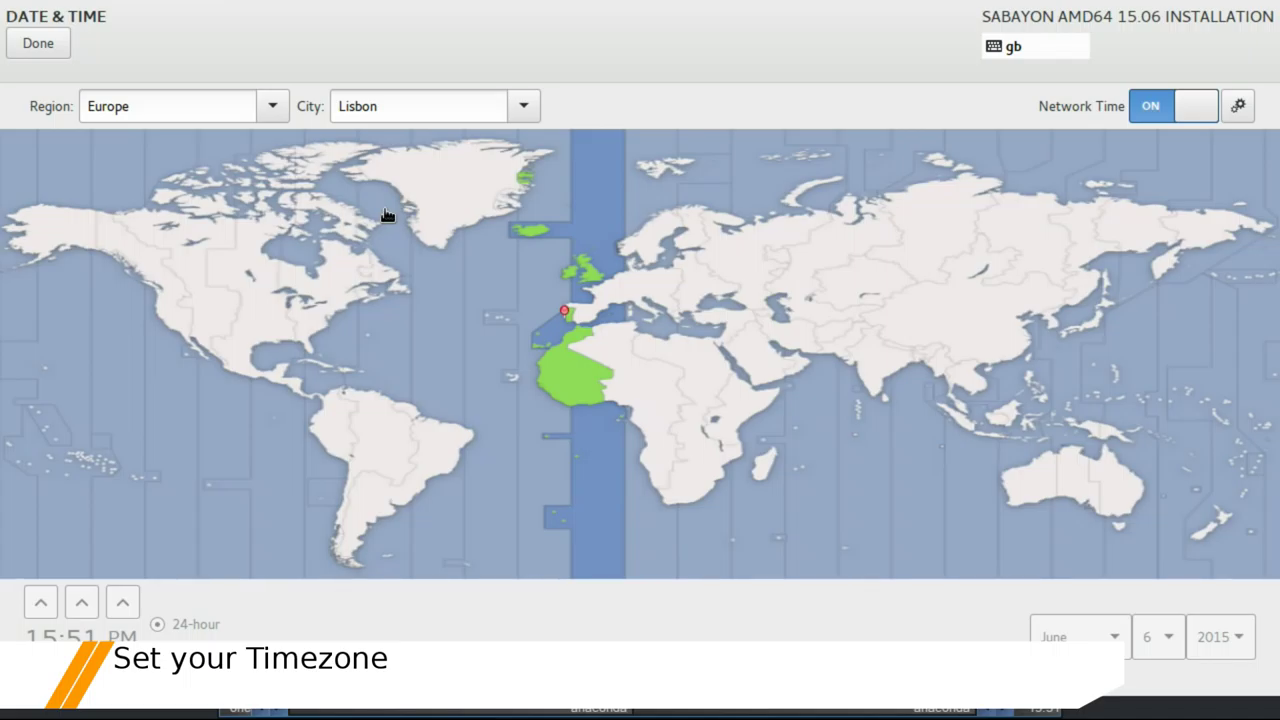
pyautogui.click(38, 43)
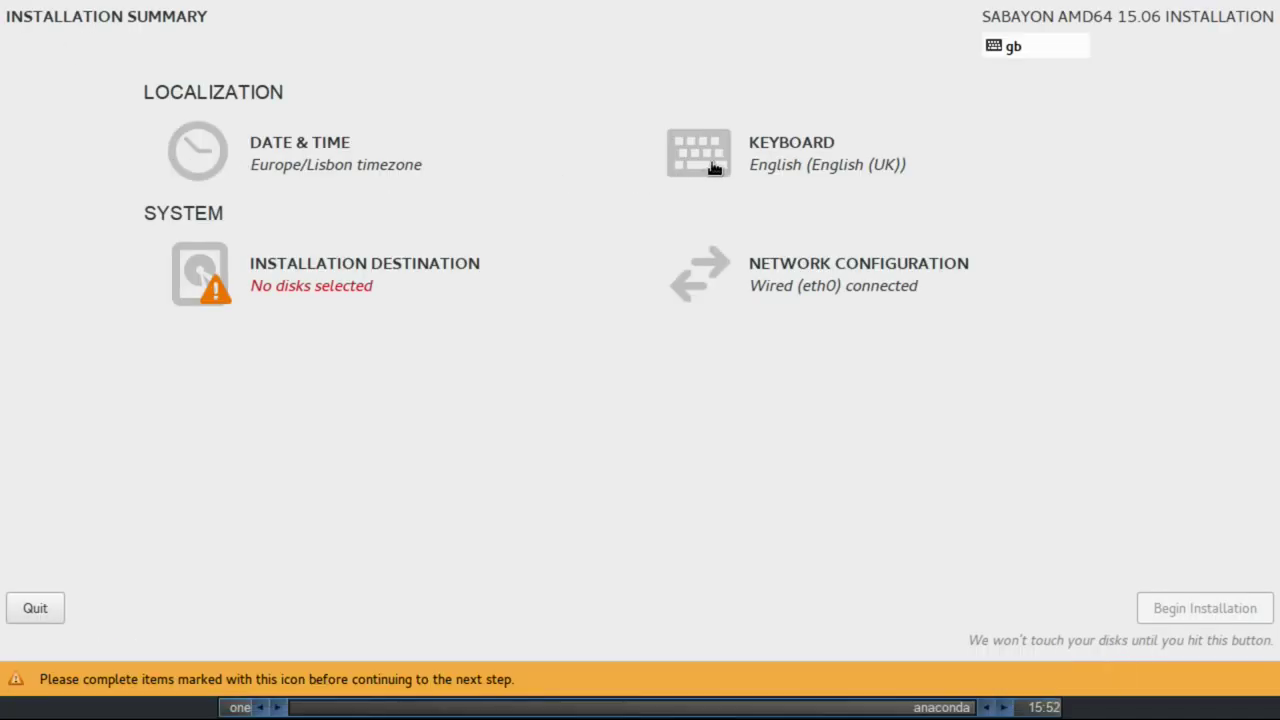
pyautogui.click(711, 163)
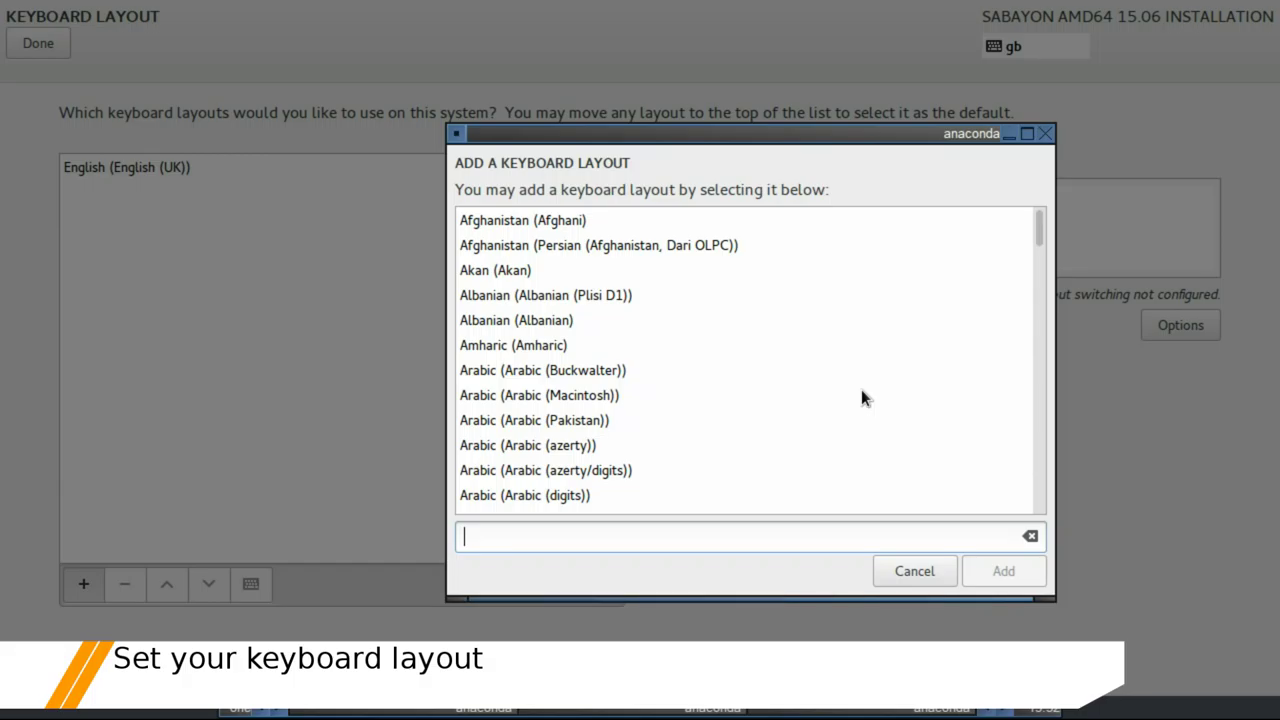
pyautogui.write('p')
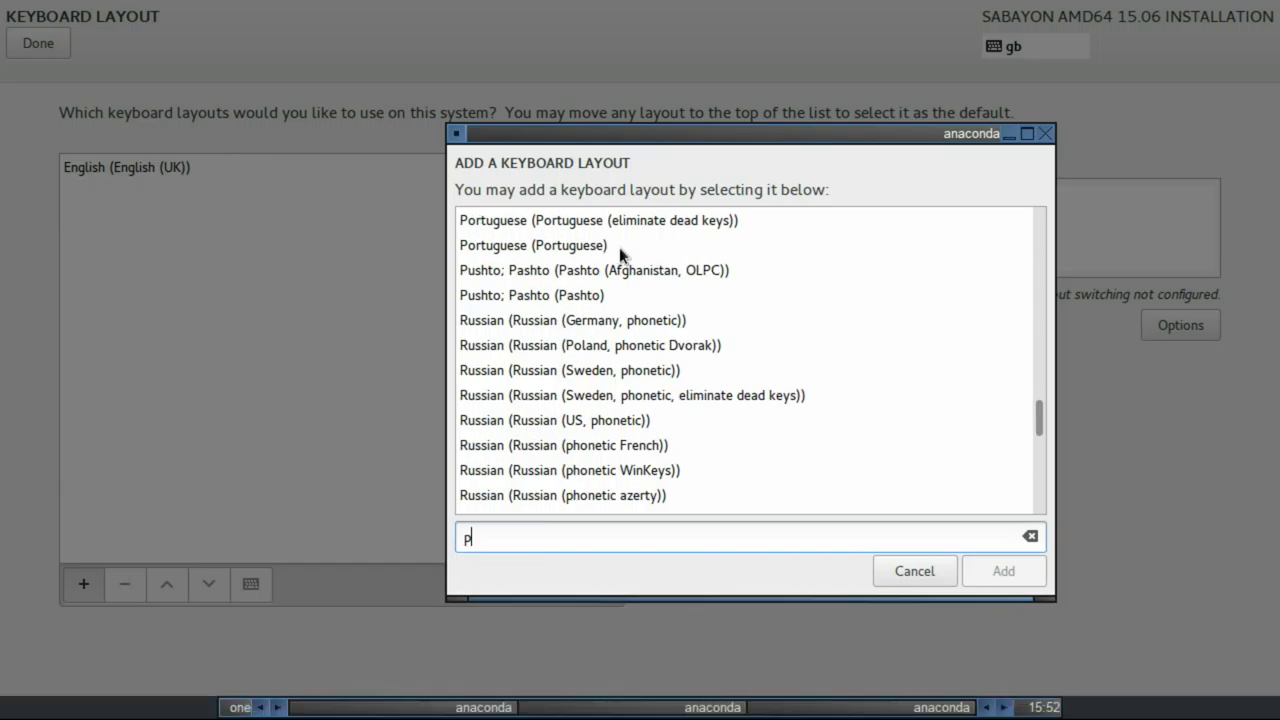
pyautogui.click(619, 247)
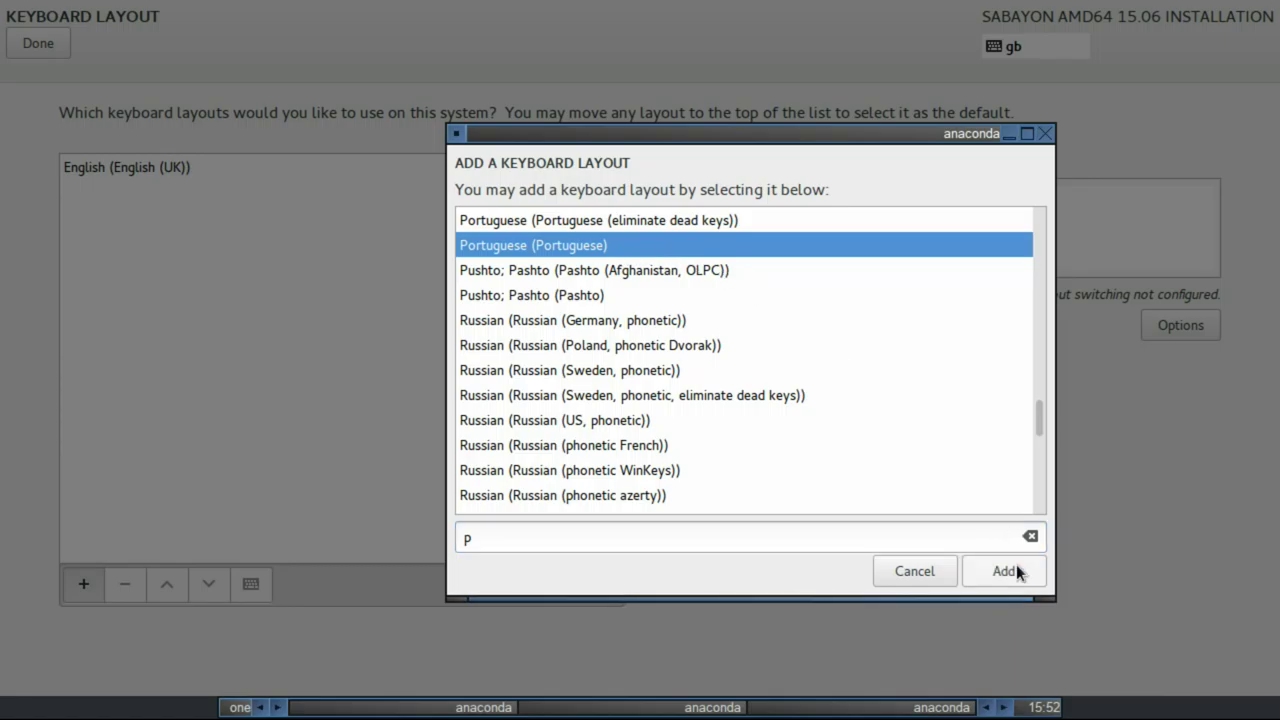
pyautogui.click(1004, 571)
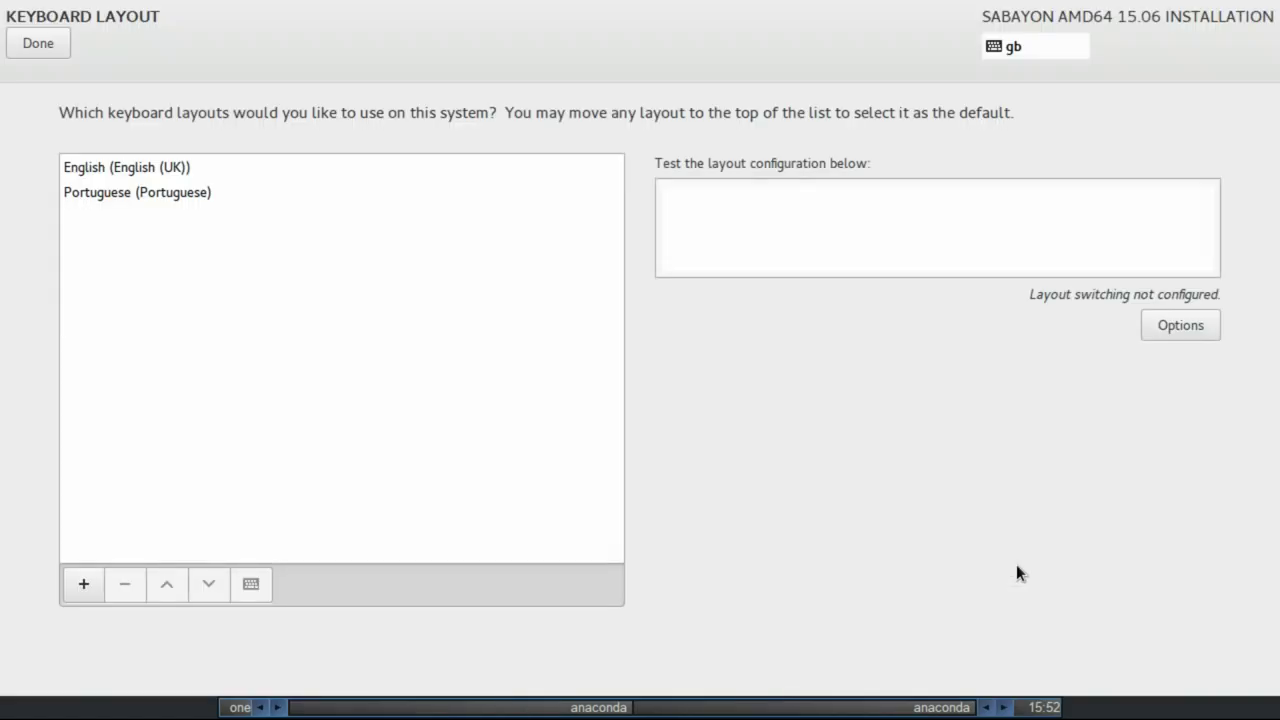
pyautogui.click(179, 193)
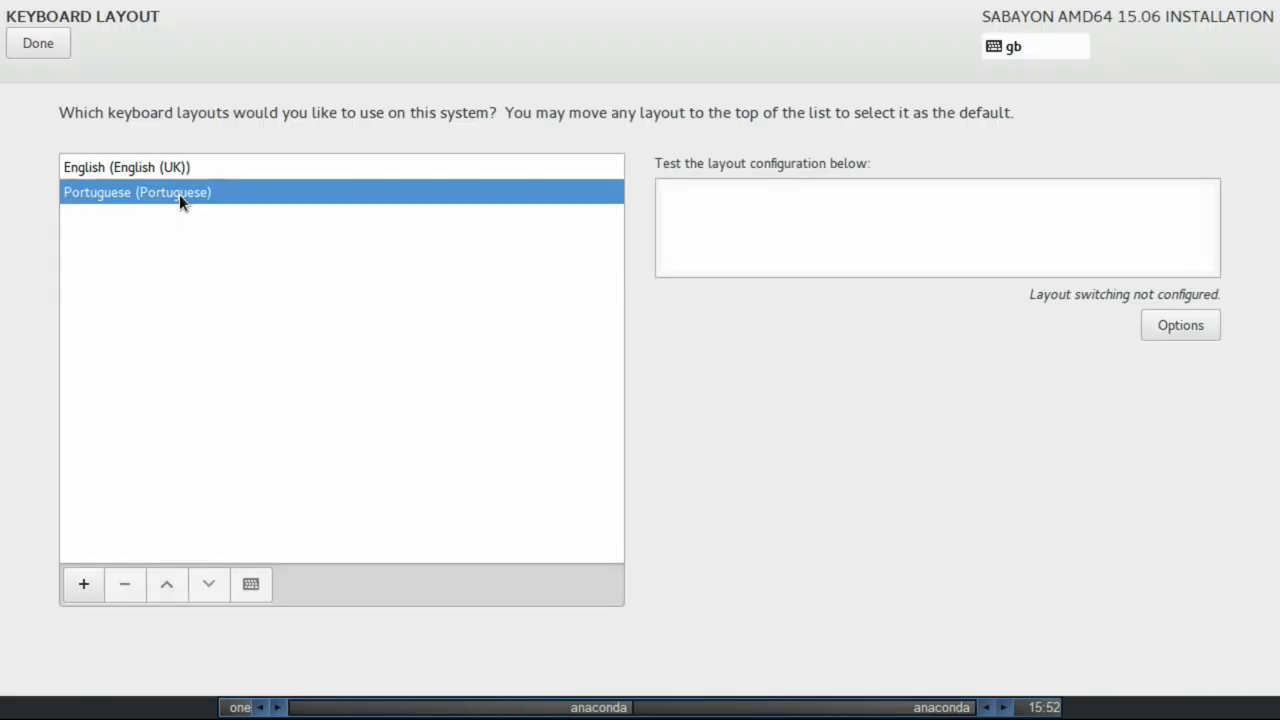
pyautogui.click(166, 586)
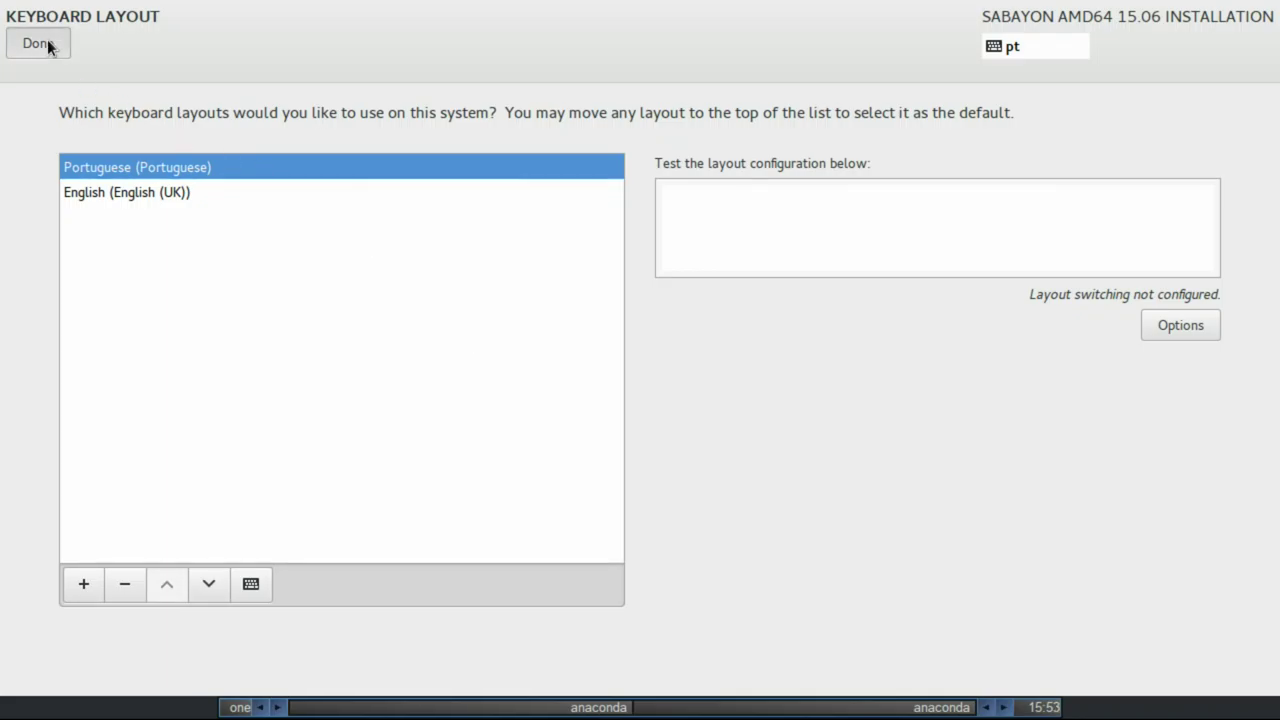
pyautogui.click(38, 43)
# Change the hostname from sabayon.local to 'Tamaki'
pyautogui.click(812, 270)
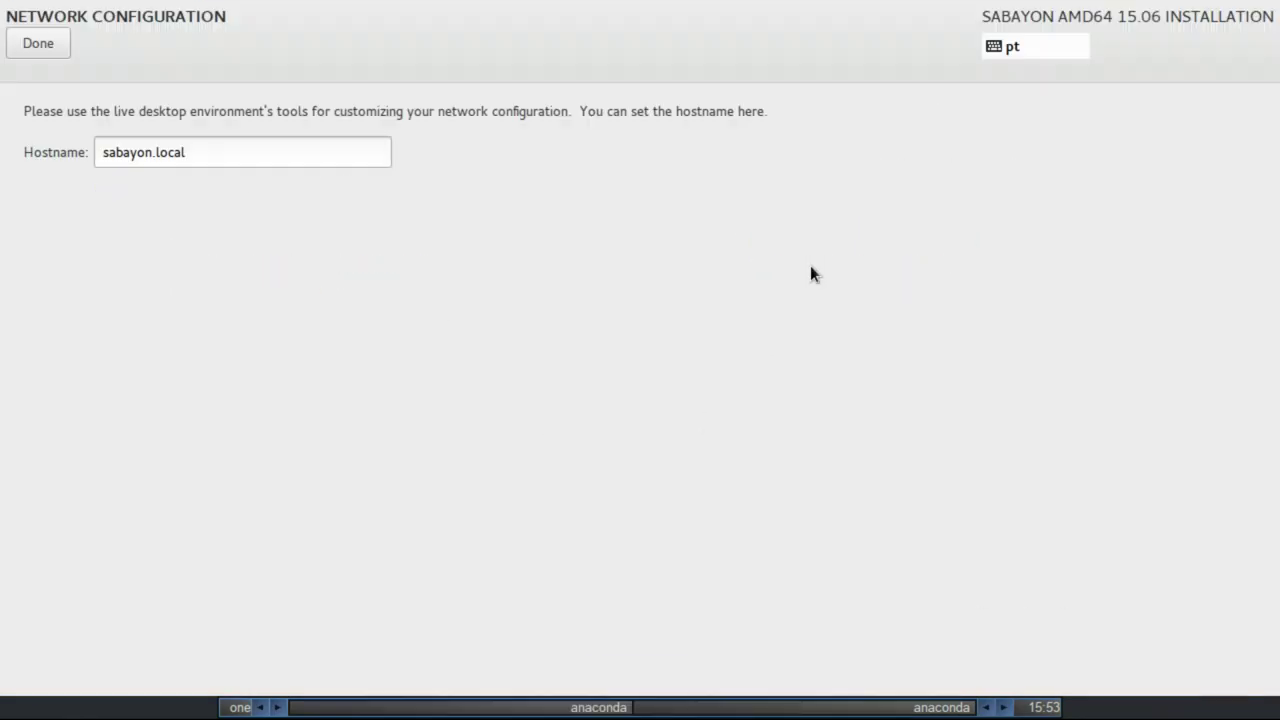
pyautogui.tripleClick(211, 149)
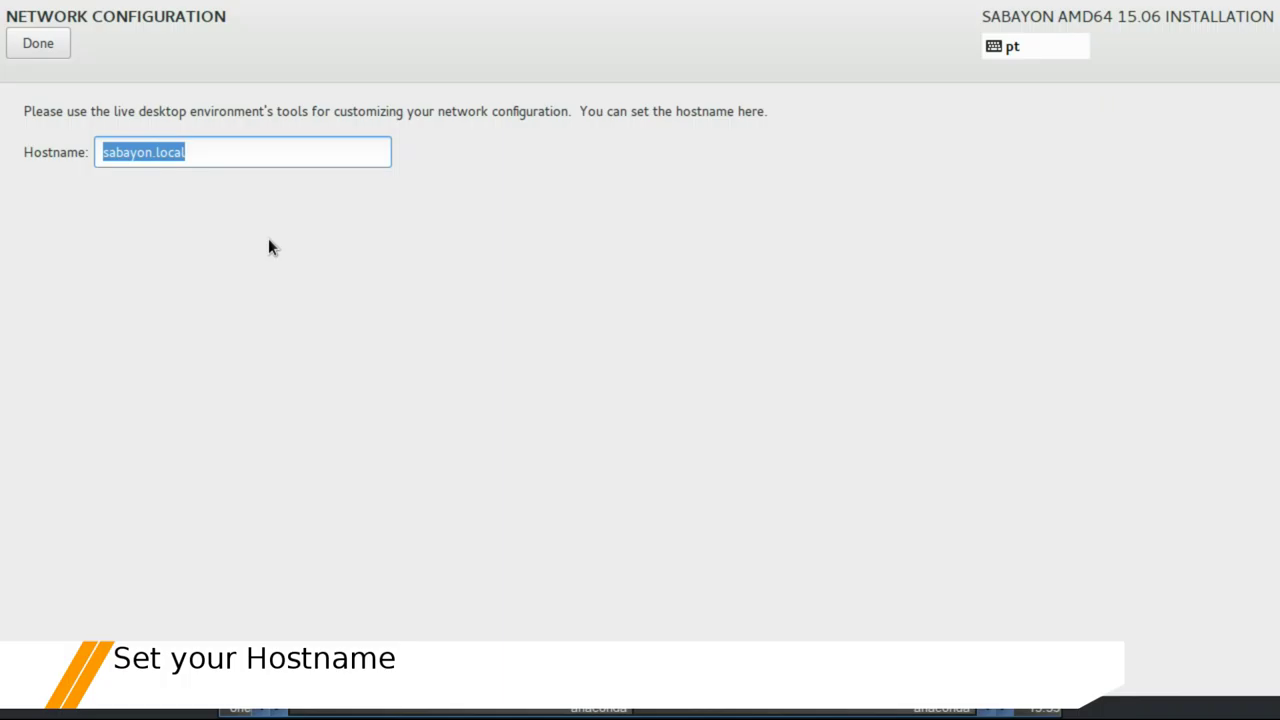
pyautogui.write('T')
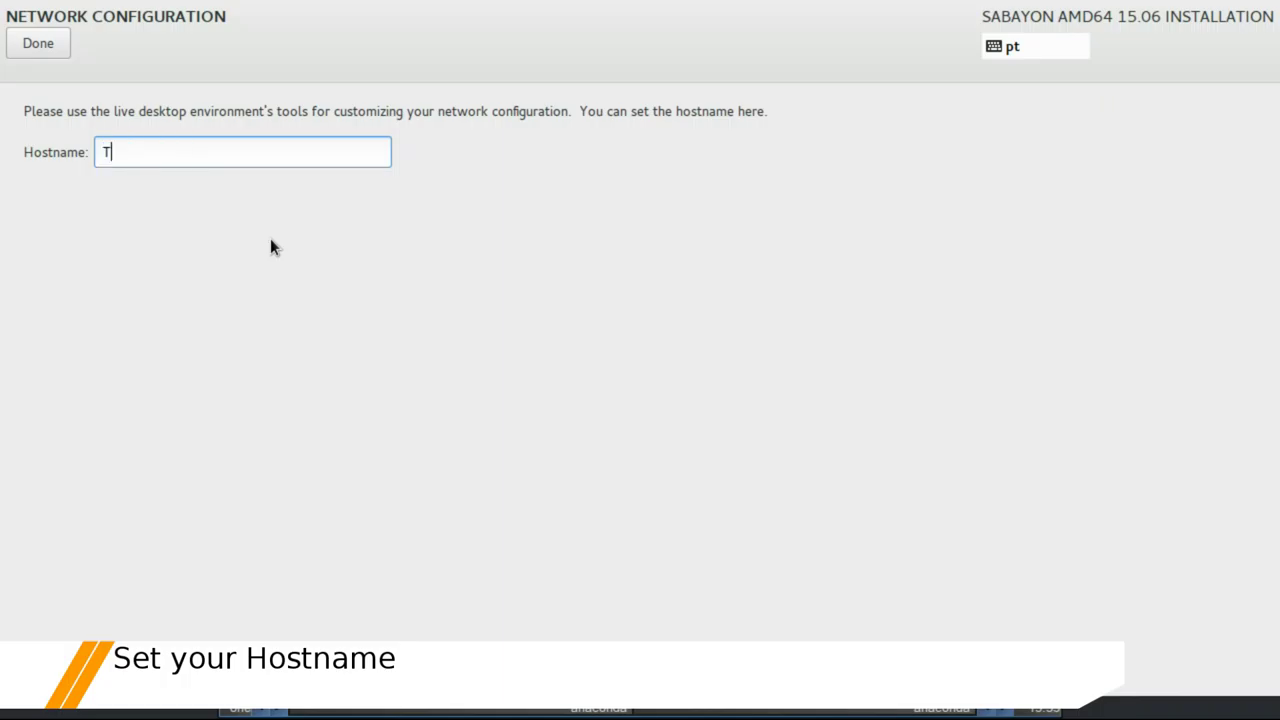
pyautogui.write('amaki')
pyautogui.click(60, 50)
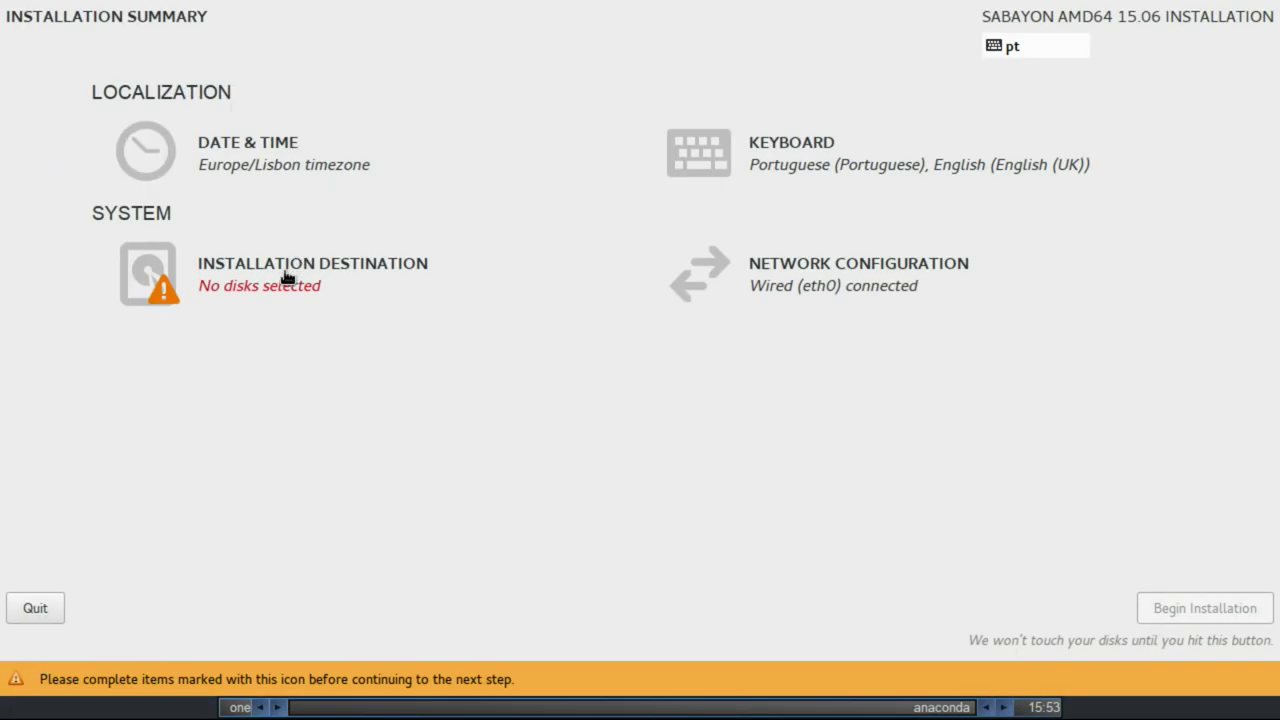
# Pick the 76.31 GB sdc disk for manual partitioning with the Standard Partition scheme
pyautogui.click(286, 274)
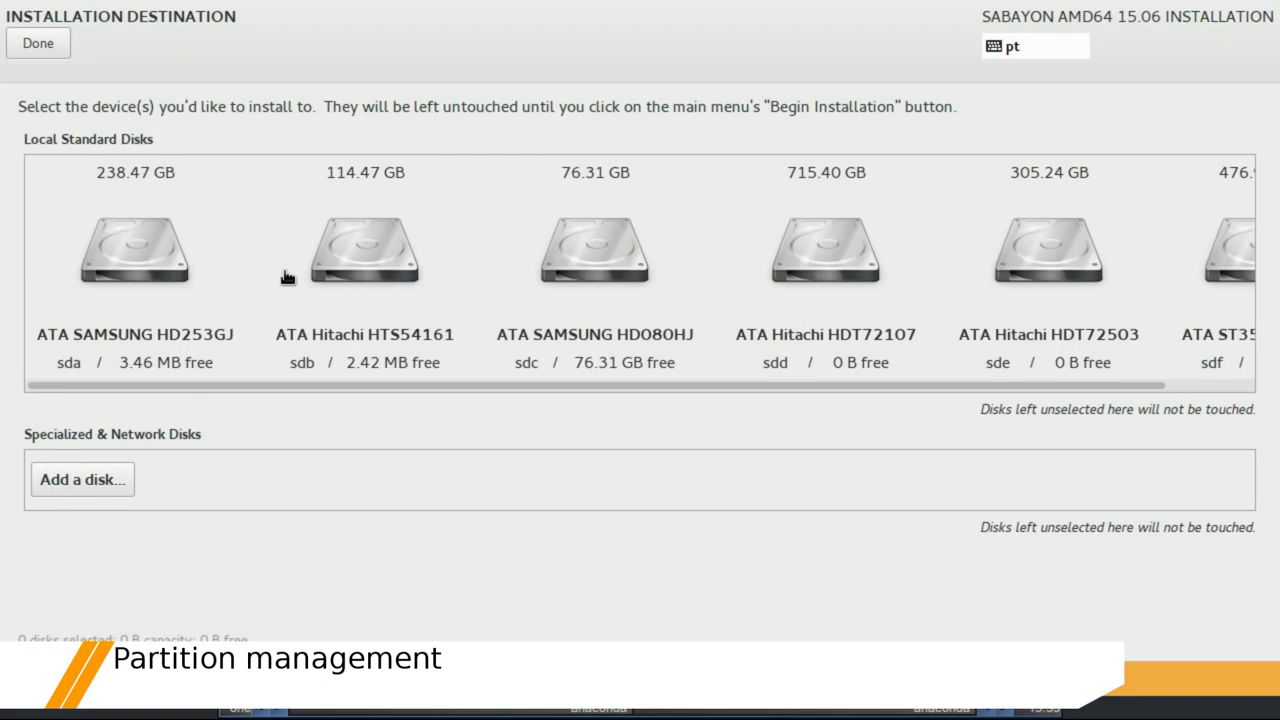
pyautogui.click(556, 246)
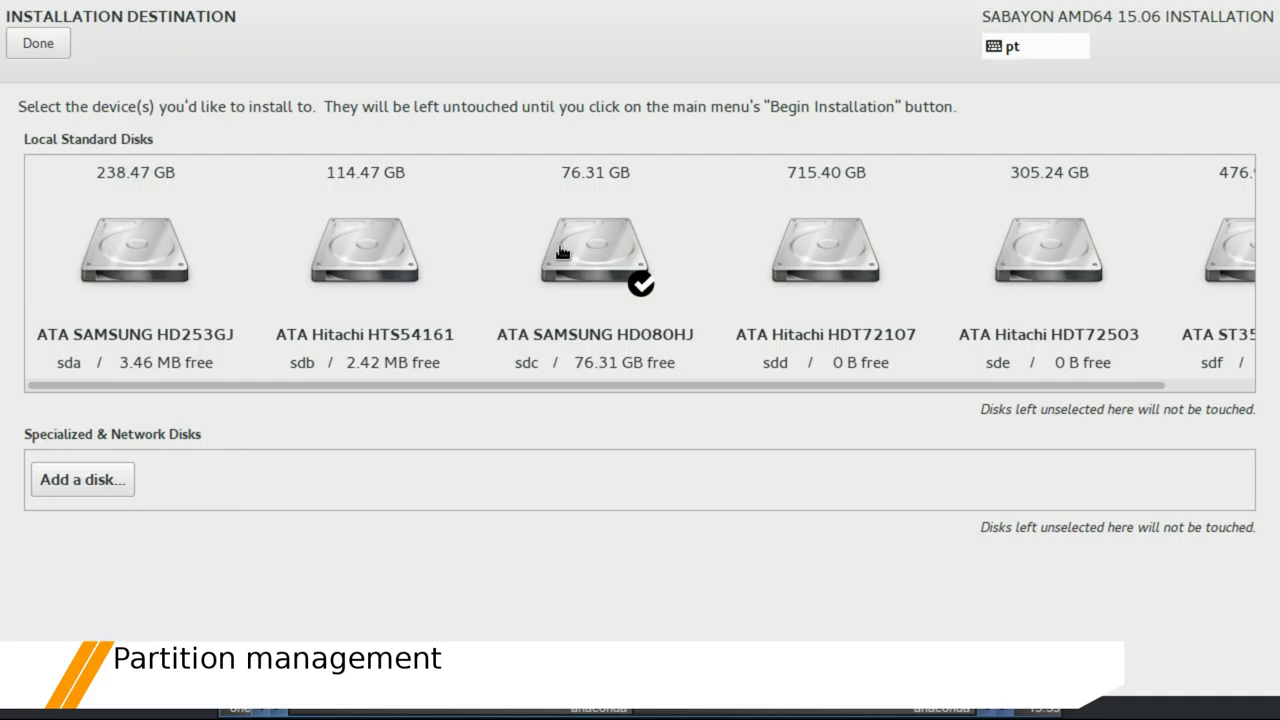
pyautogui.click(38, 43)
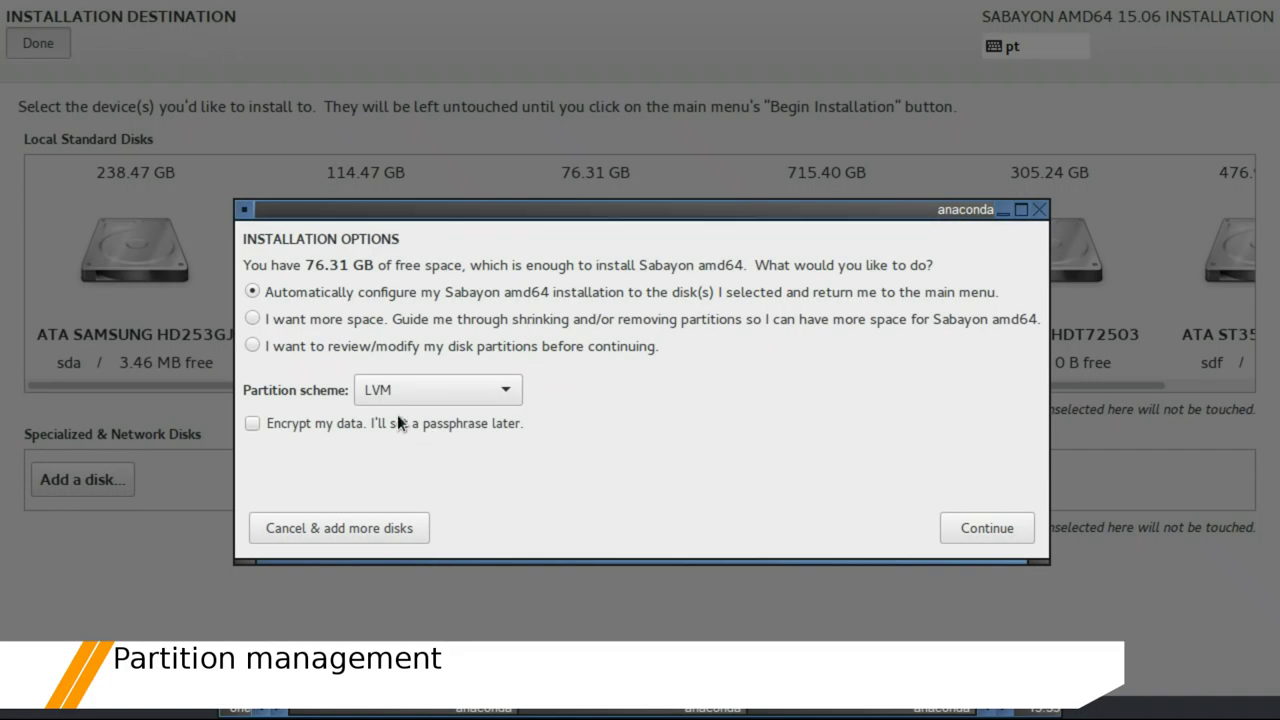
pyautogui.click(347, 345)
pyautogui.click(405, 390)
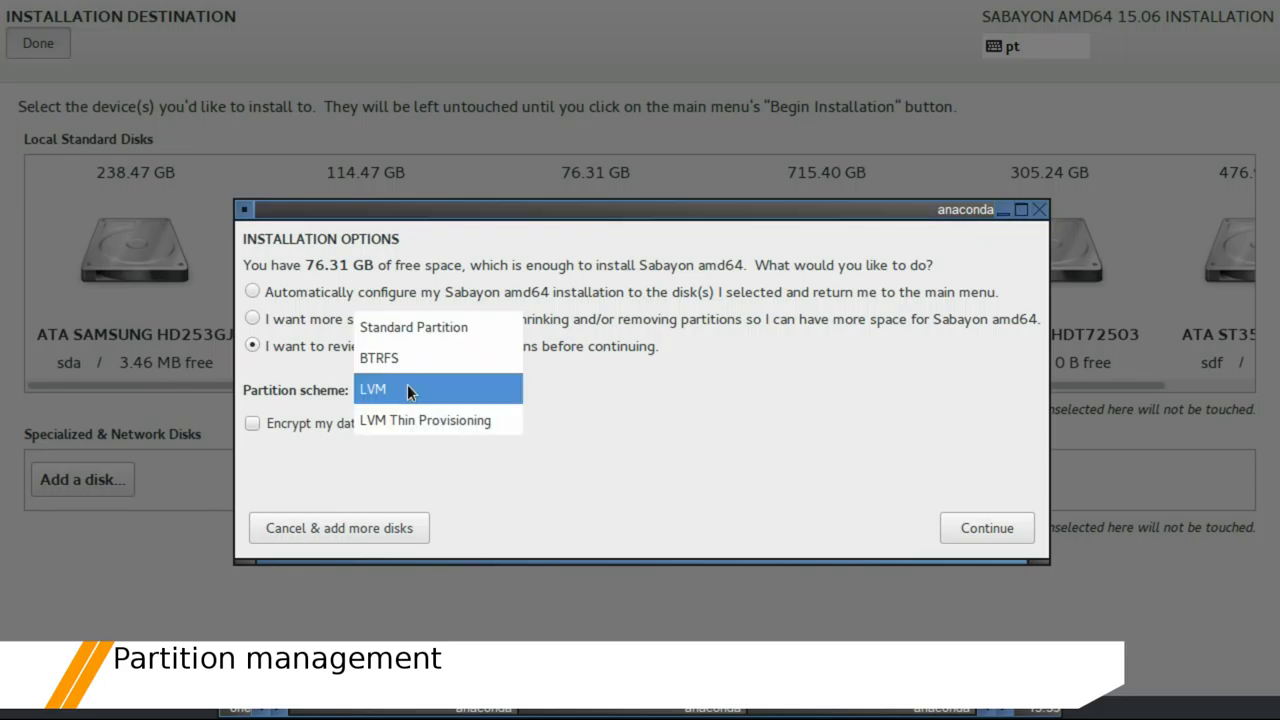
pyautogui.press('Escape')
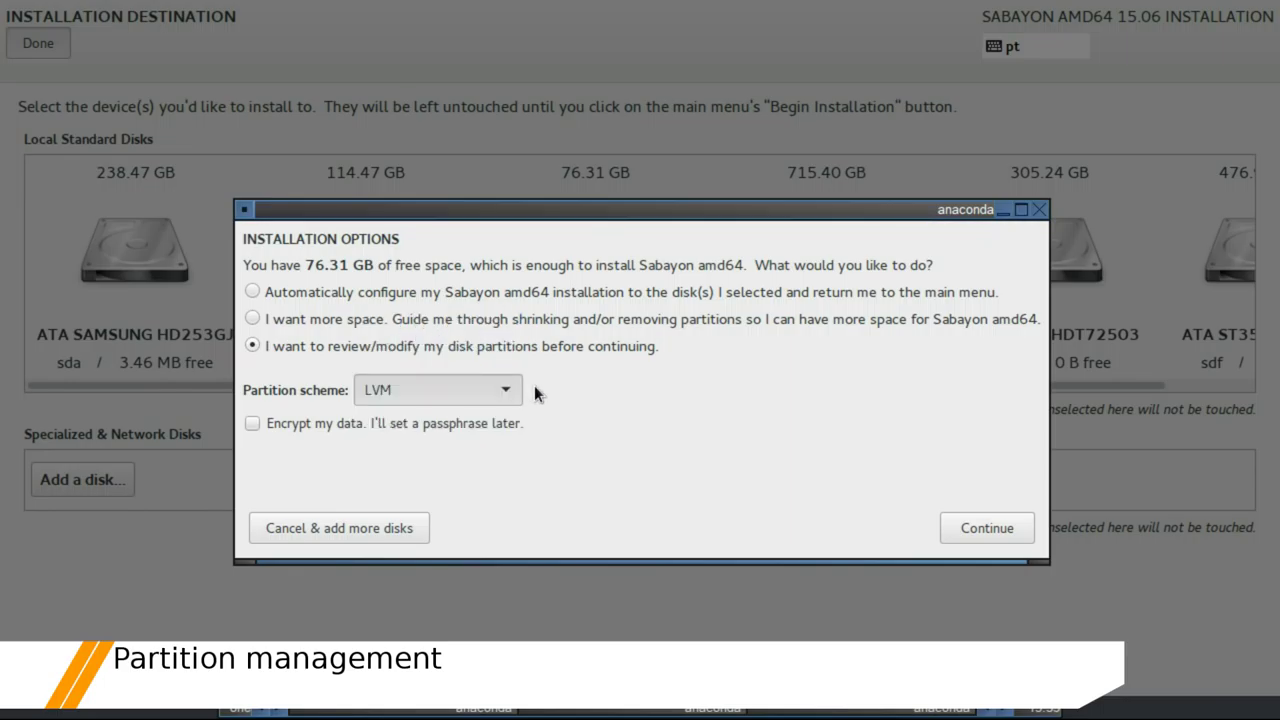
pyautogui.press('Up')
pyautogui.press('Up')
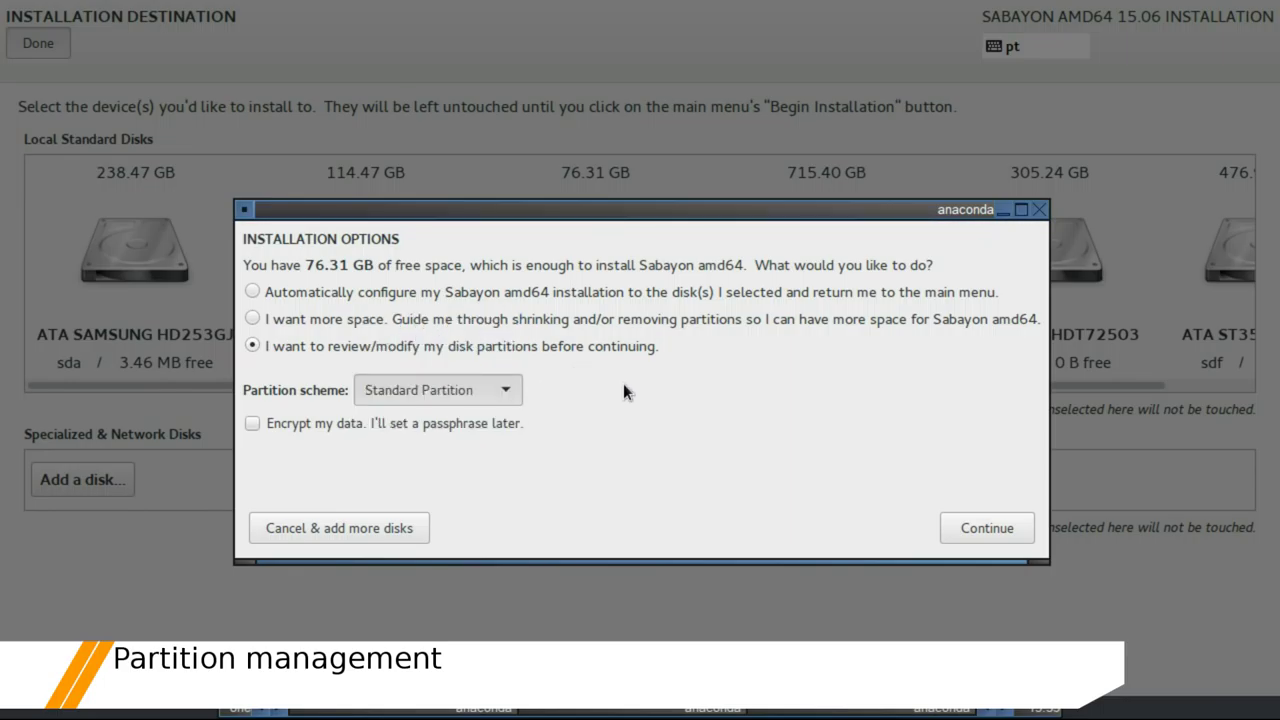
pyautogui.click(977, 529)
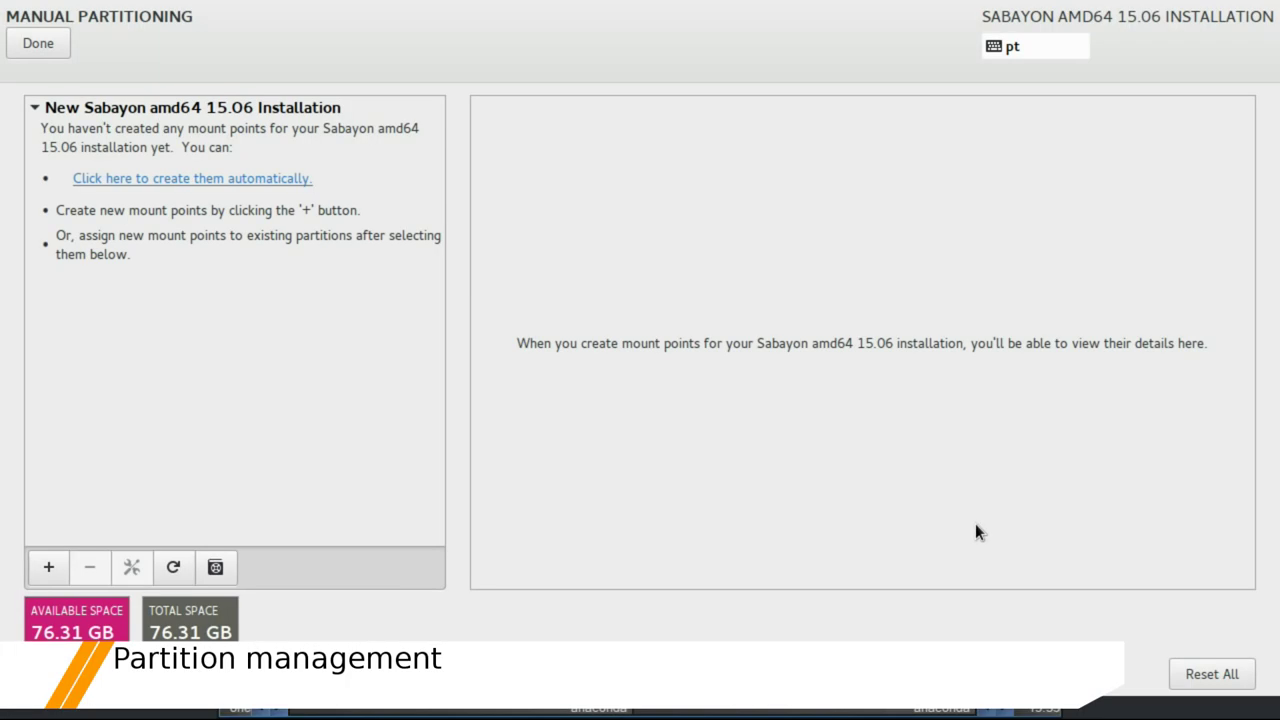
# Add a 74 GB root (/) mount point
pyautogui.click(49, 567)
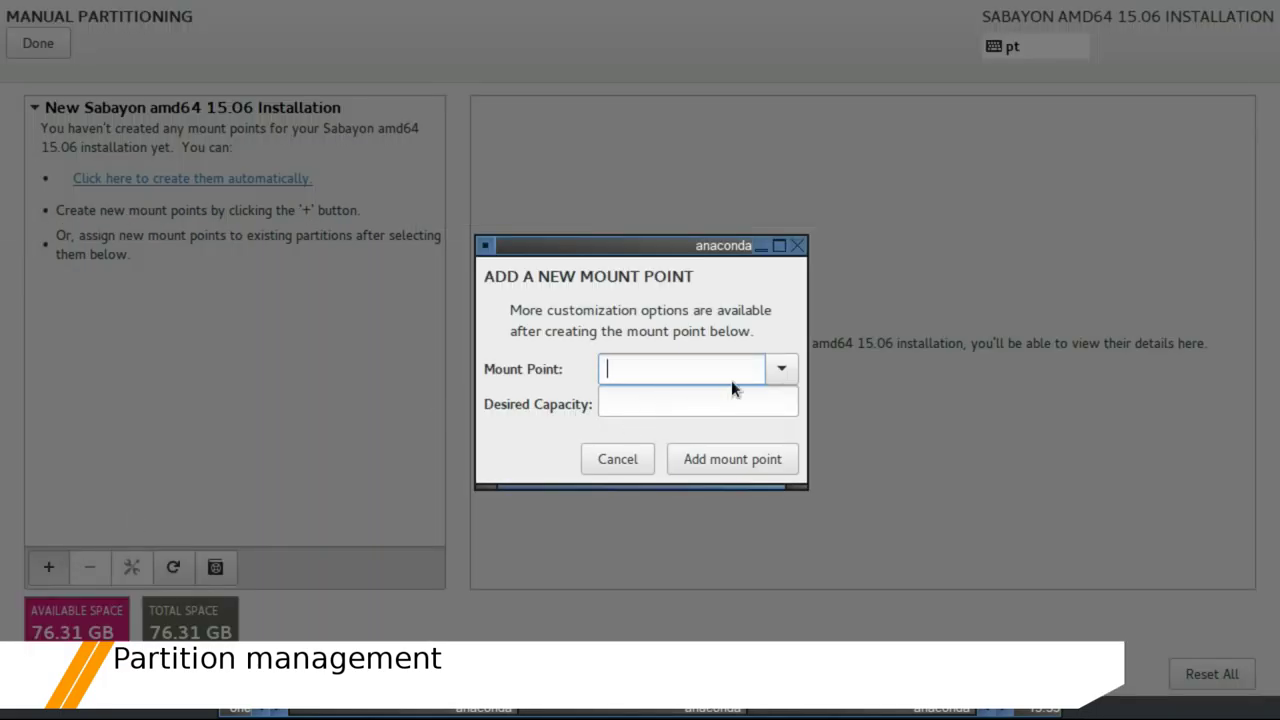
pyautogui.click(781, 370)
pyautogui.click(685, 400)
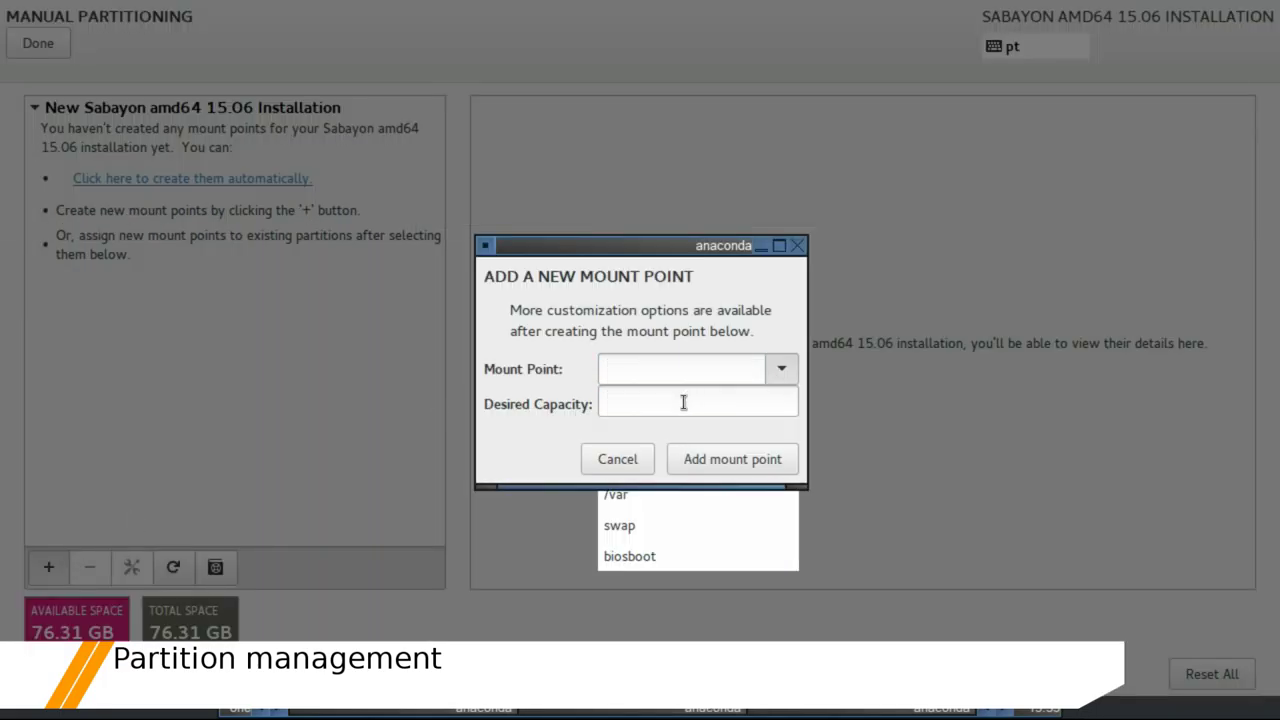
pyautogui.click(683, 402)
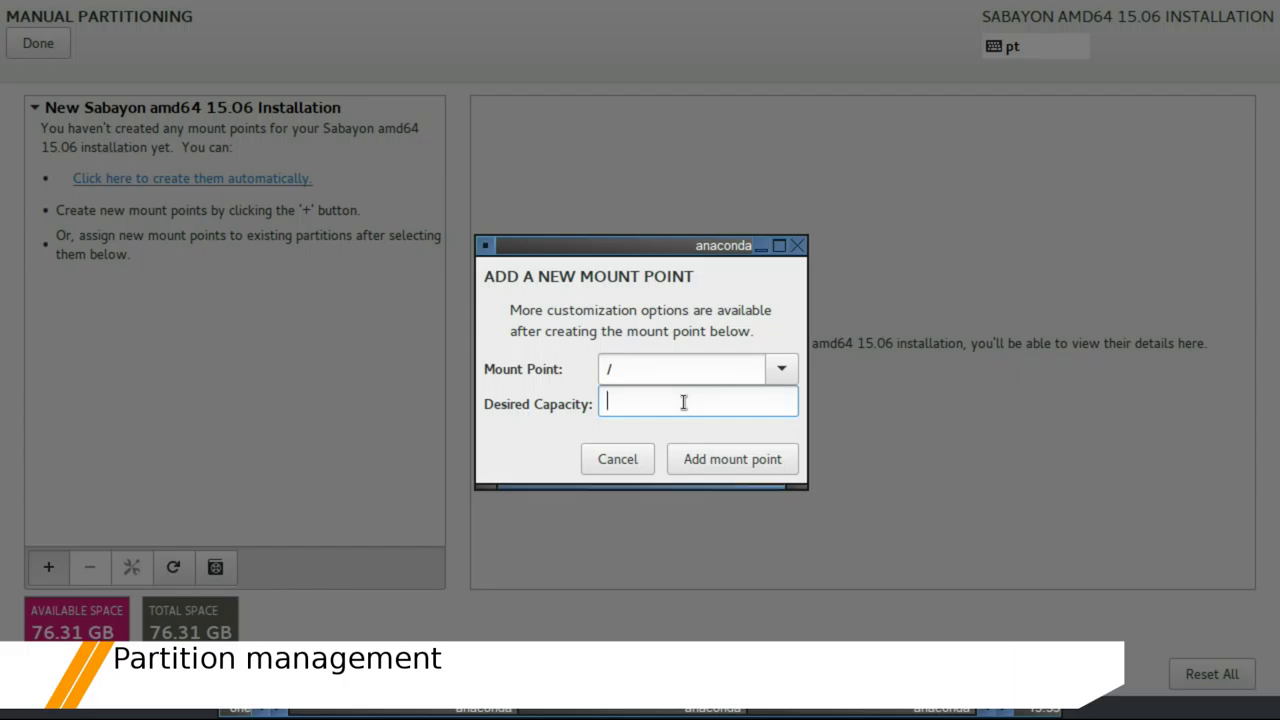
pyautogui.write('74 gb')
pyautogui.click(729, 459)
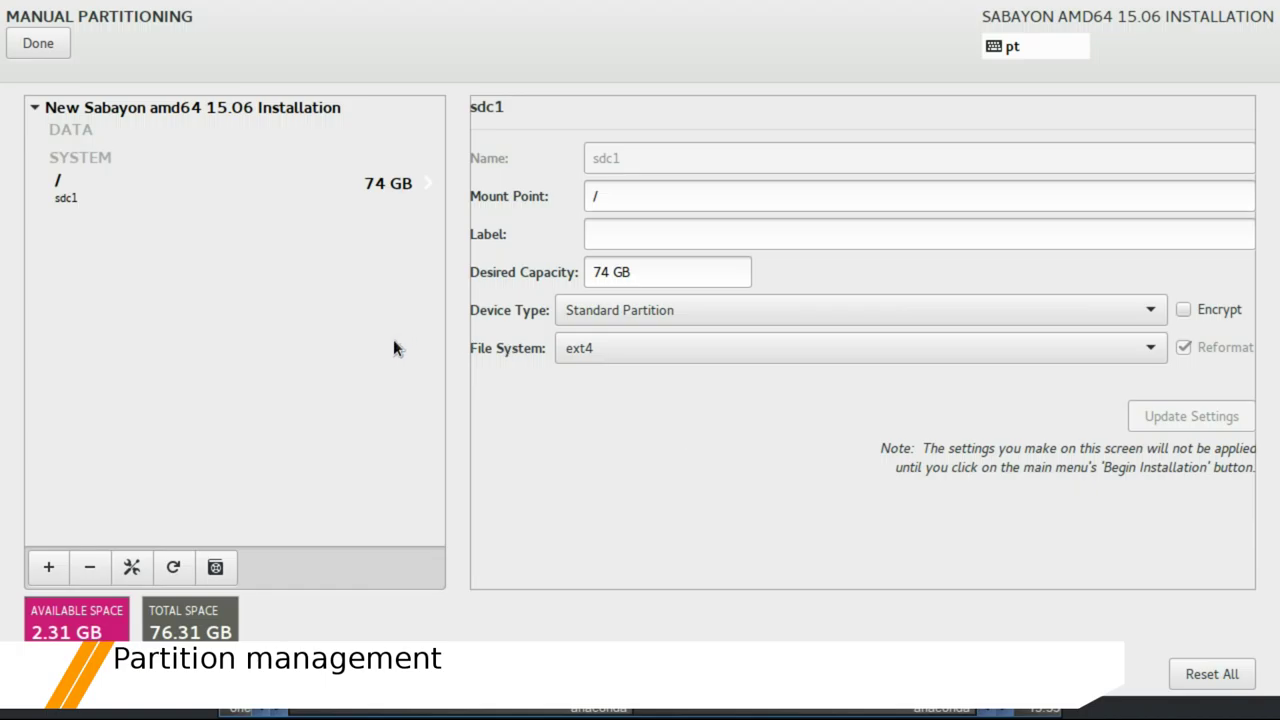
# Add a swap mount point, requesting 3.31 GB, and bring up the summary of changes
pyautogui.click(48, 567)
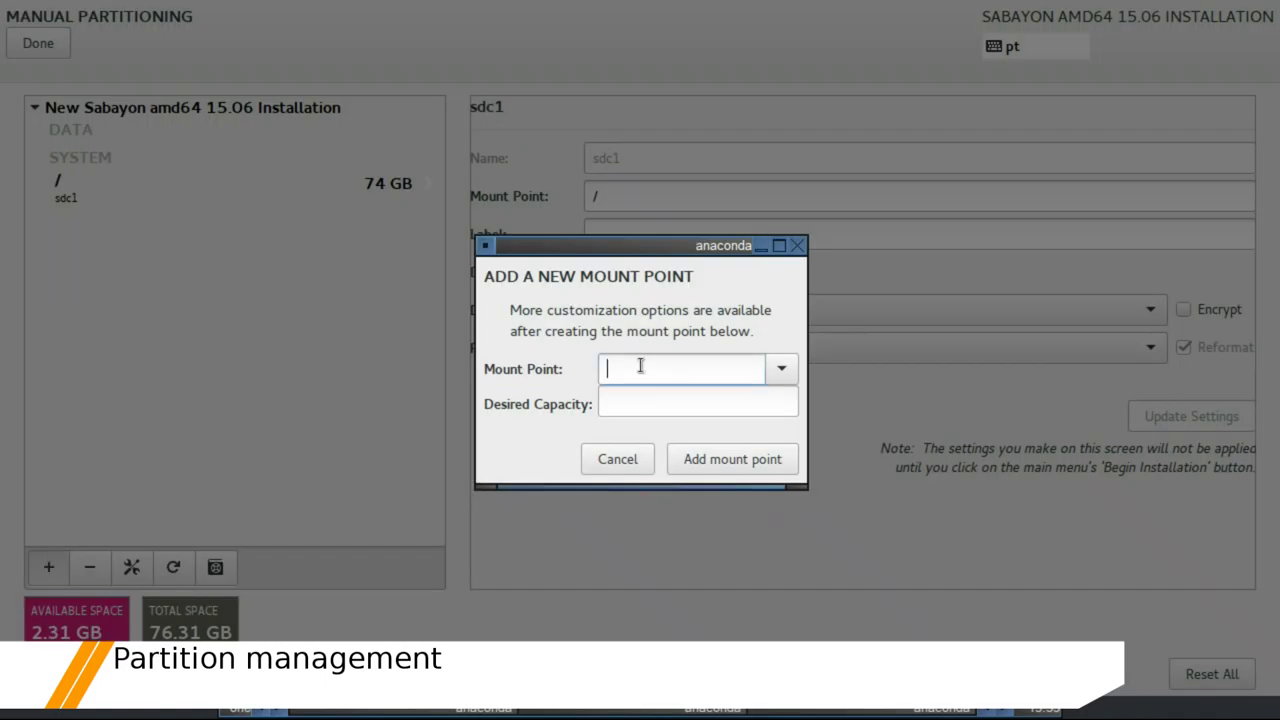
pyautogui.click(781, 366)
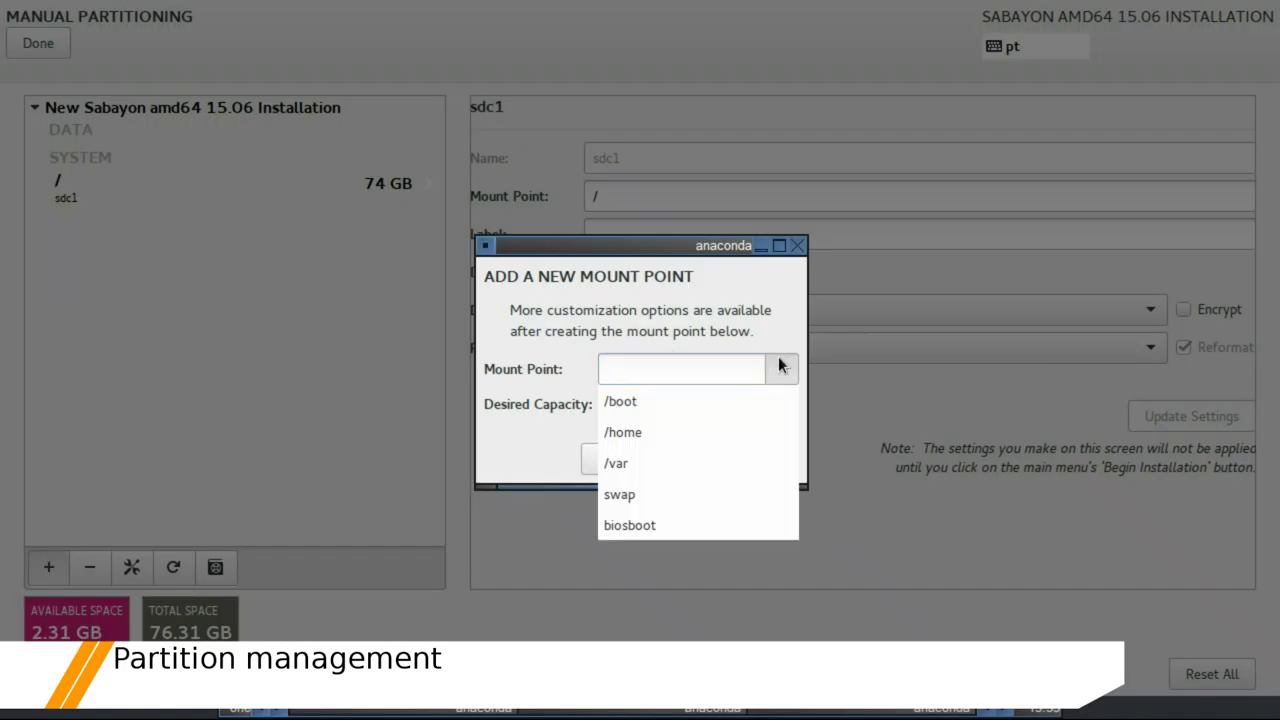
pyautogui.click(645, 492)
pyautogui.click(663, 401)
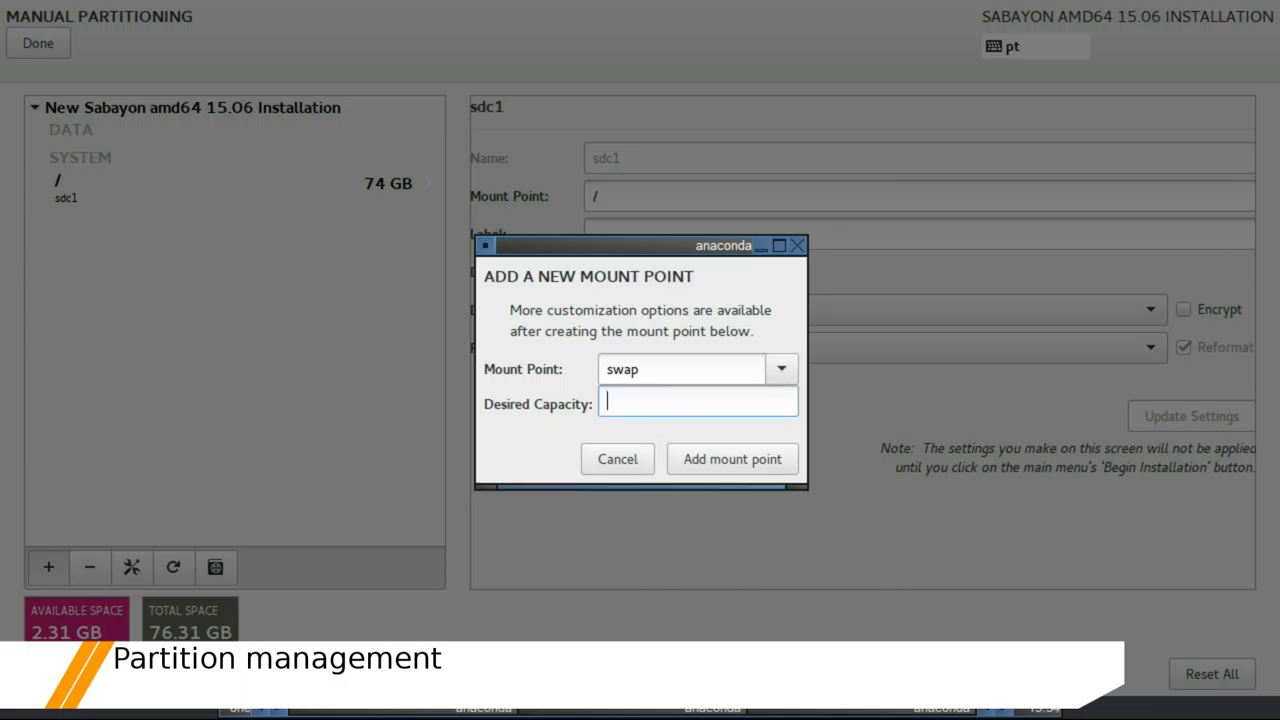
pyautogui.write('3.31 gb')
pyautogui.click(726, 453)
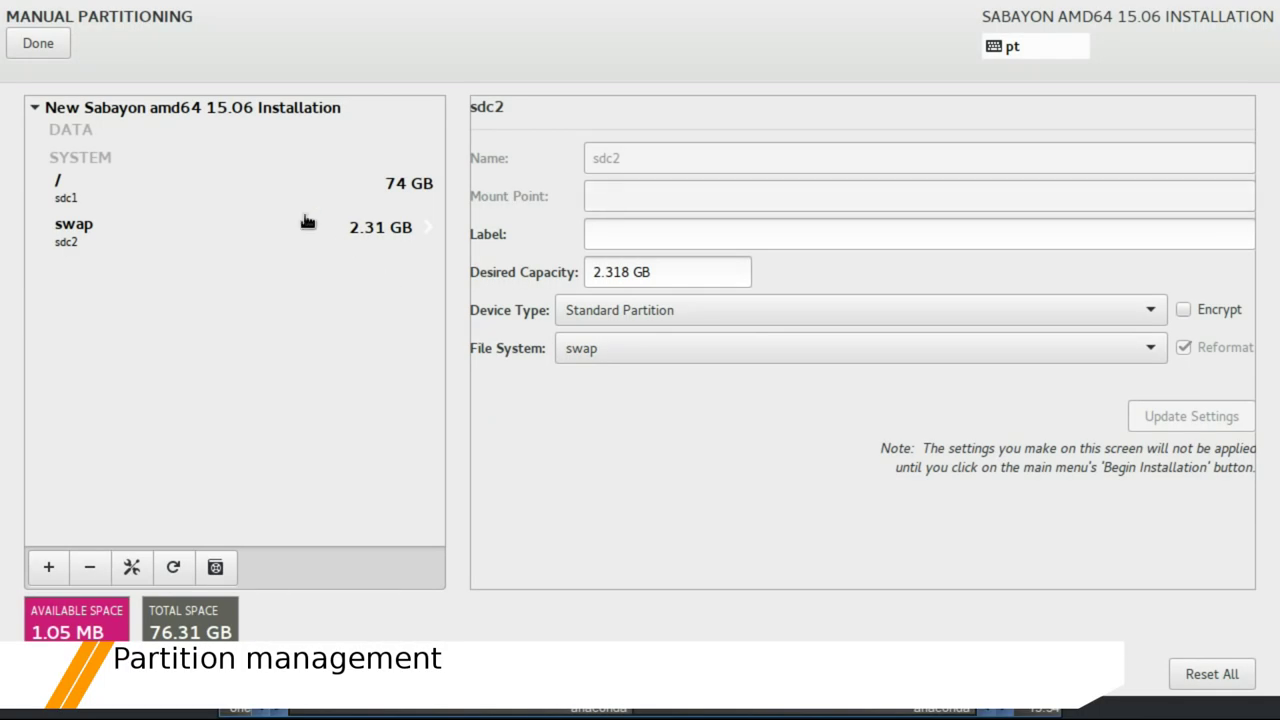
pyautogui.click(27, 44)
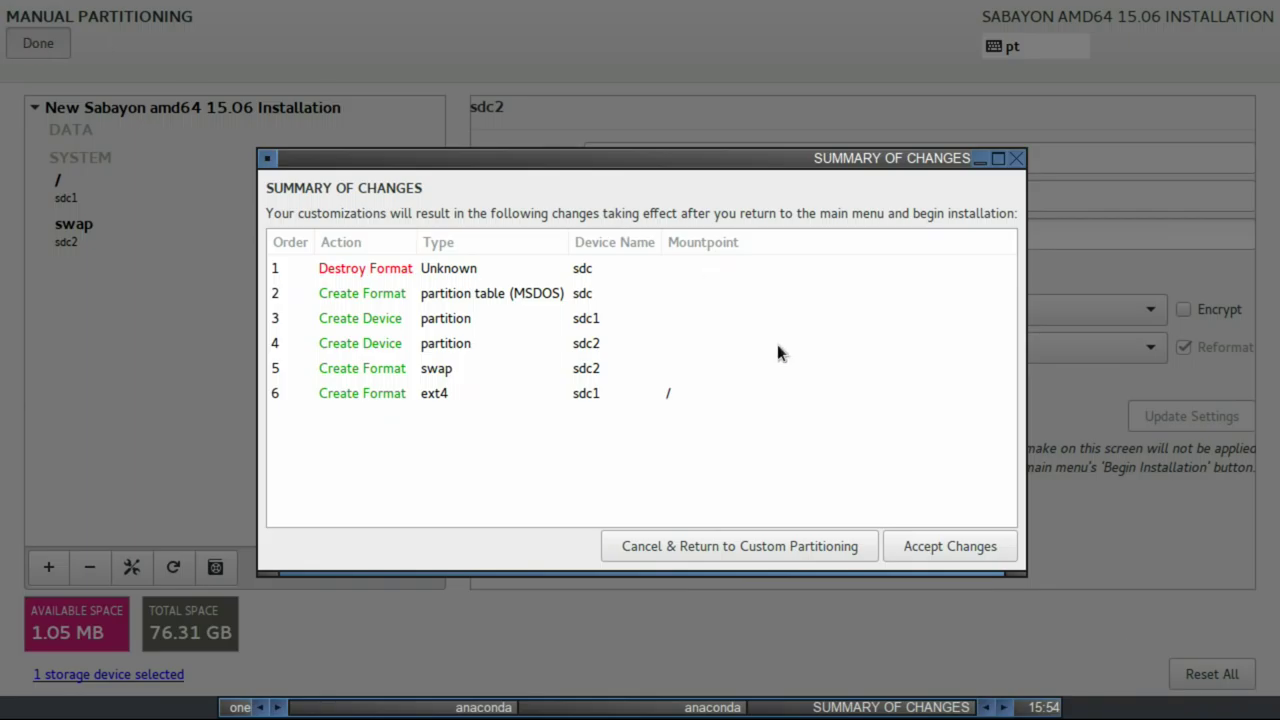
# Accept the partitioning changes so installation onto sdc begins
pyautogui.click(932, 548)
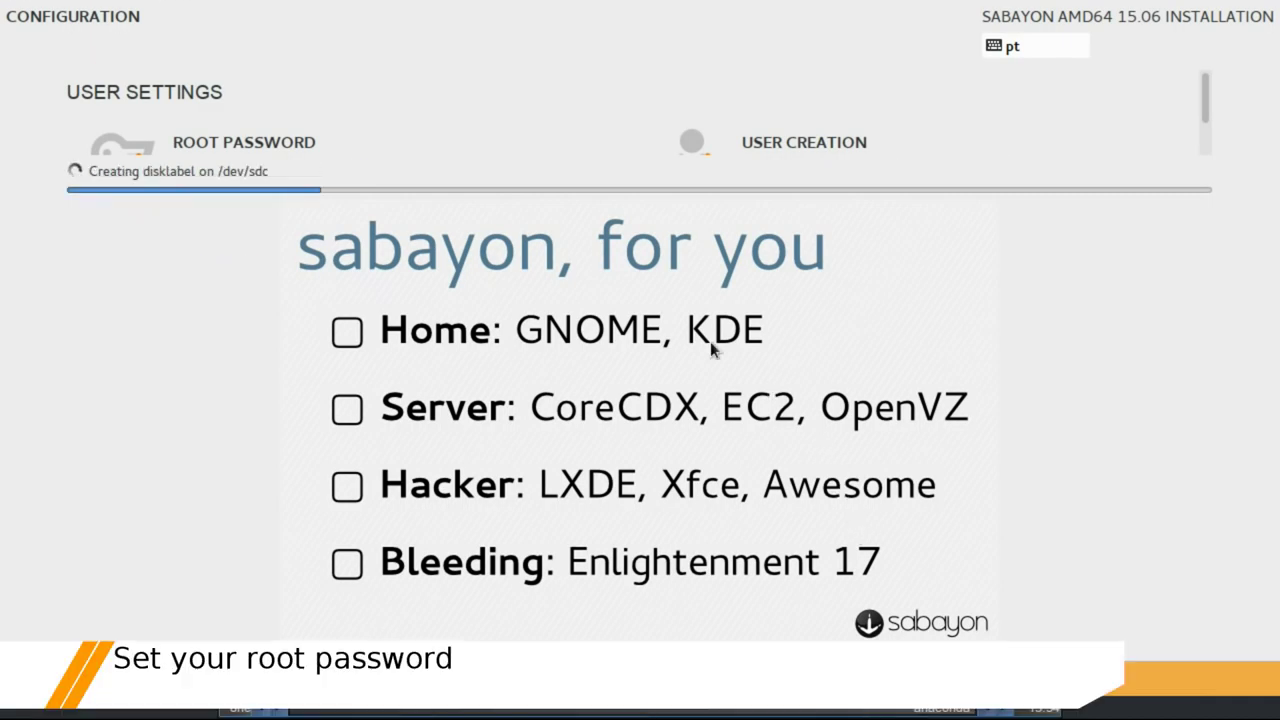
pyautogui.click(316, 144)
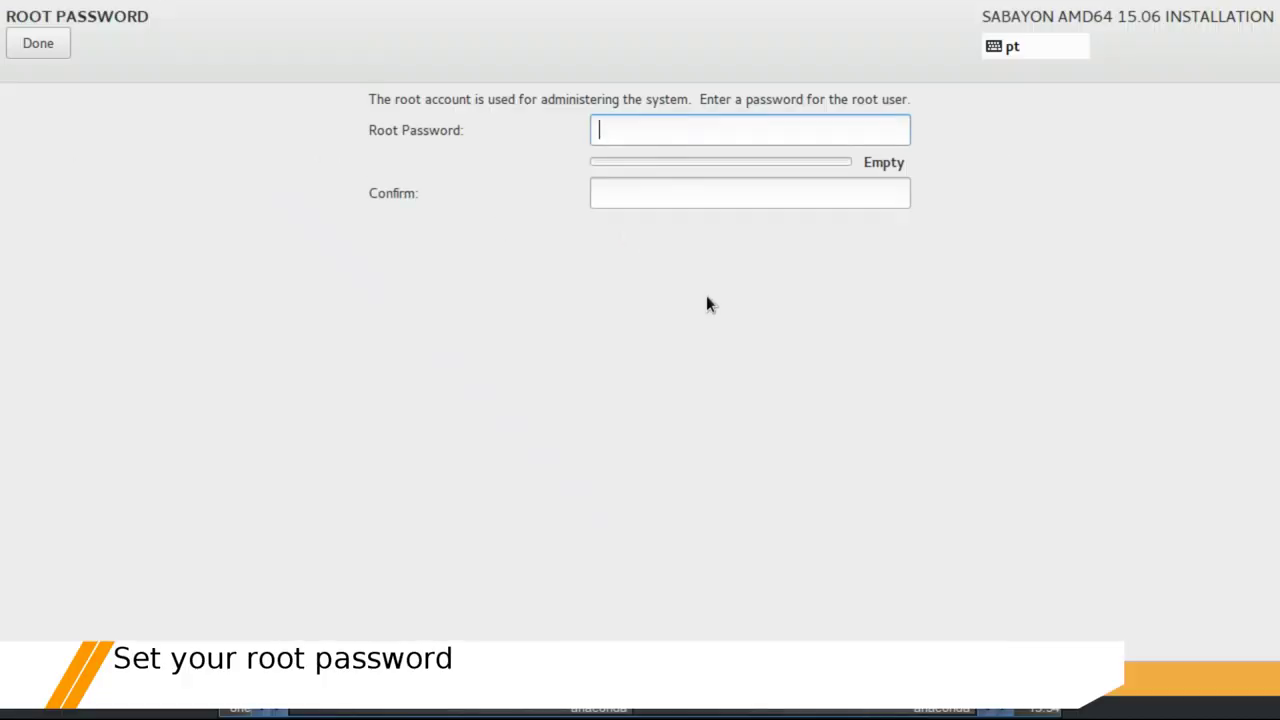
# Enter and confirm the root password, accepting the weak-password warning
pyautogui.write('••••••••')
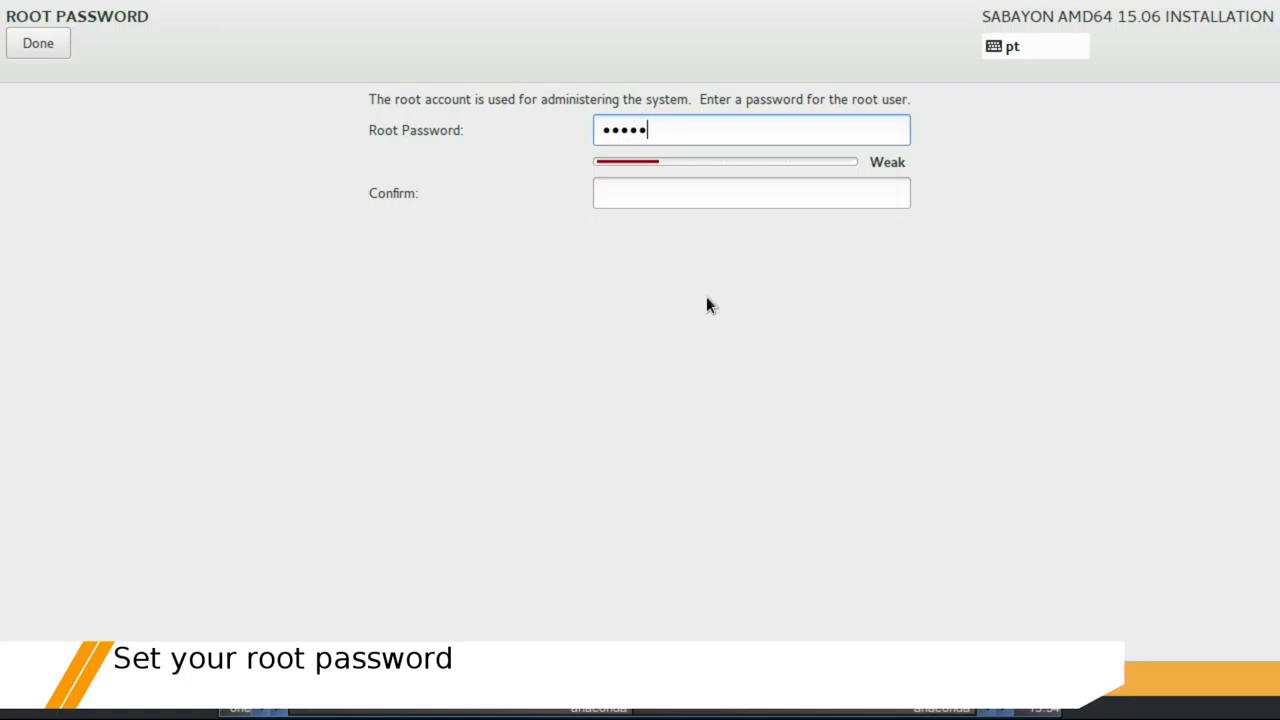
pyautogui.press('Tab')
pyautogui.write('••••••')
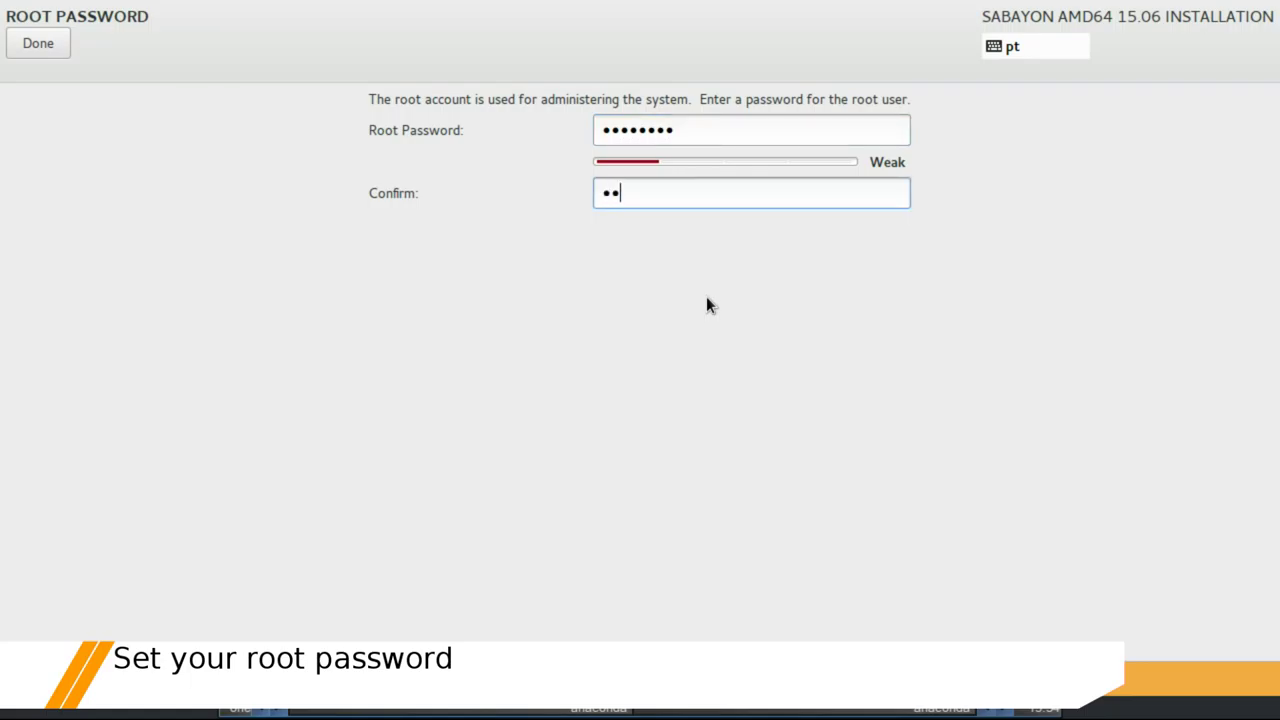
pyautogui.write('••')
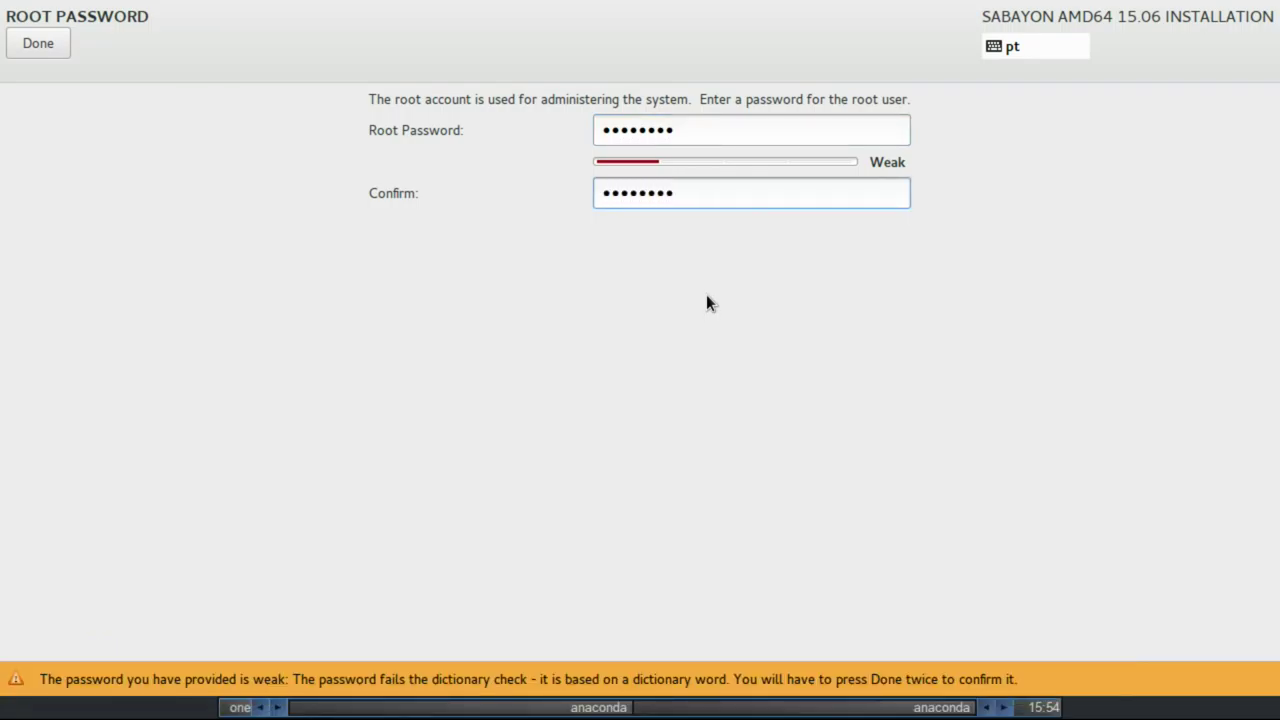
pyautogui.click(54, 54)
pyautogui.click(54, 55)
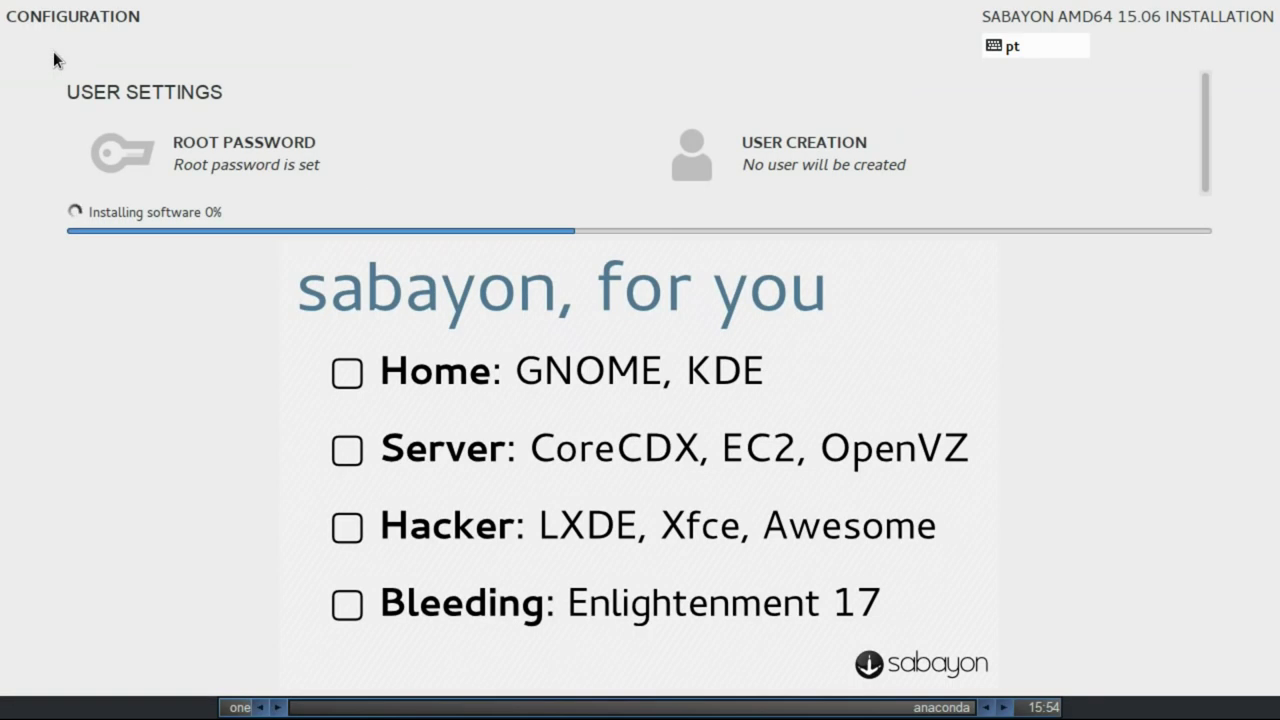
# Create the administrator account with the user's full name, a username and a confirmed password
pyautogui.click(765, 152)
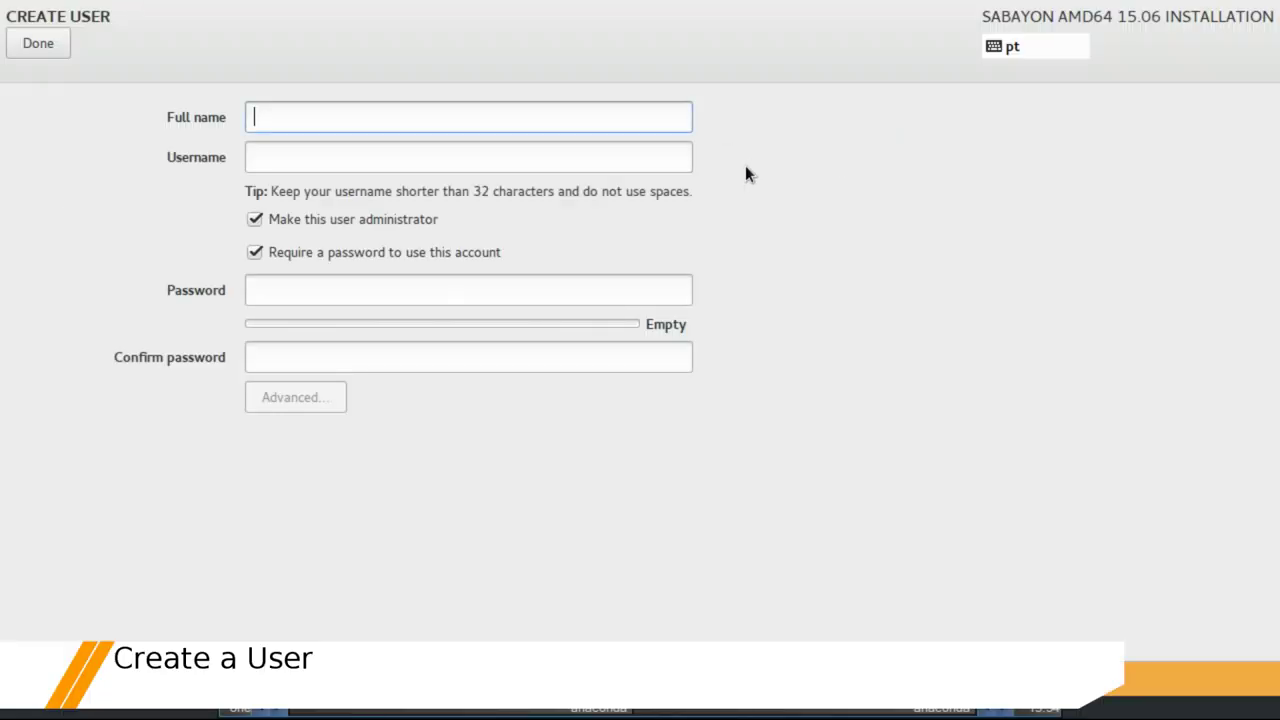
pyautogui.write('M')
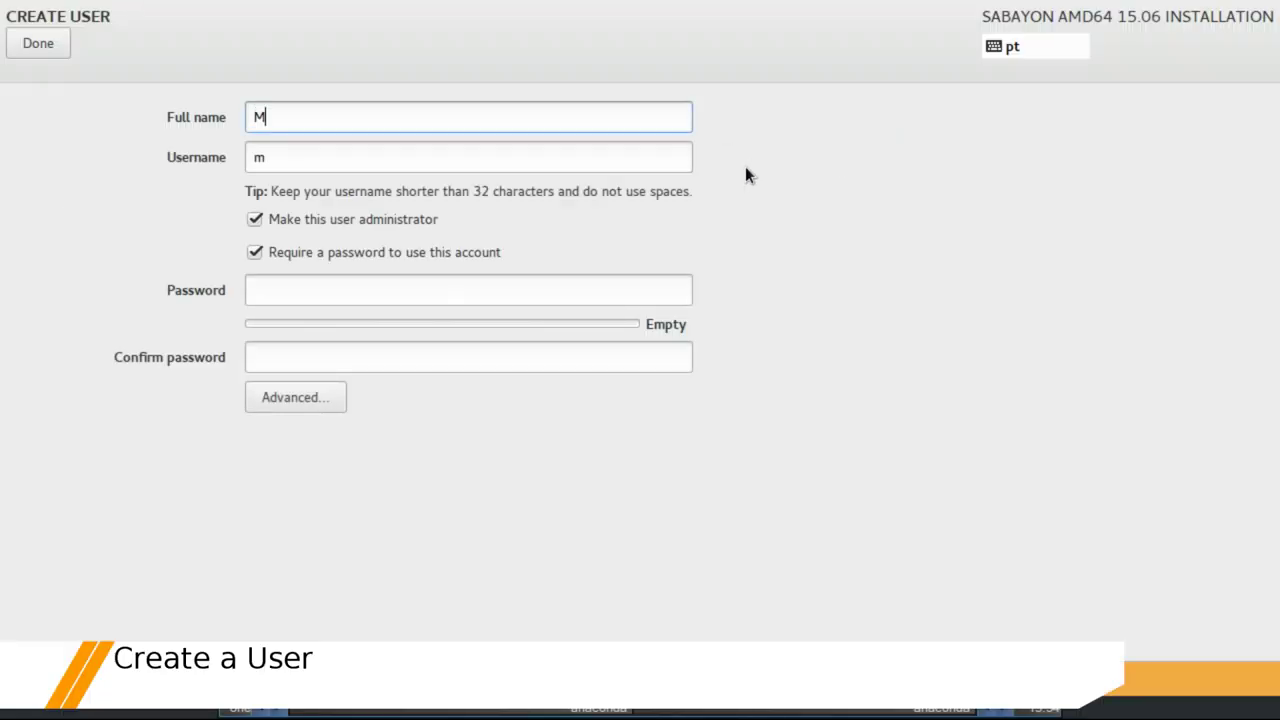
pyautogui.write('arcelo Salvador')
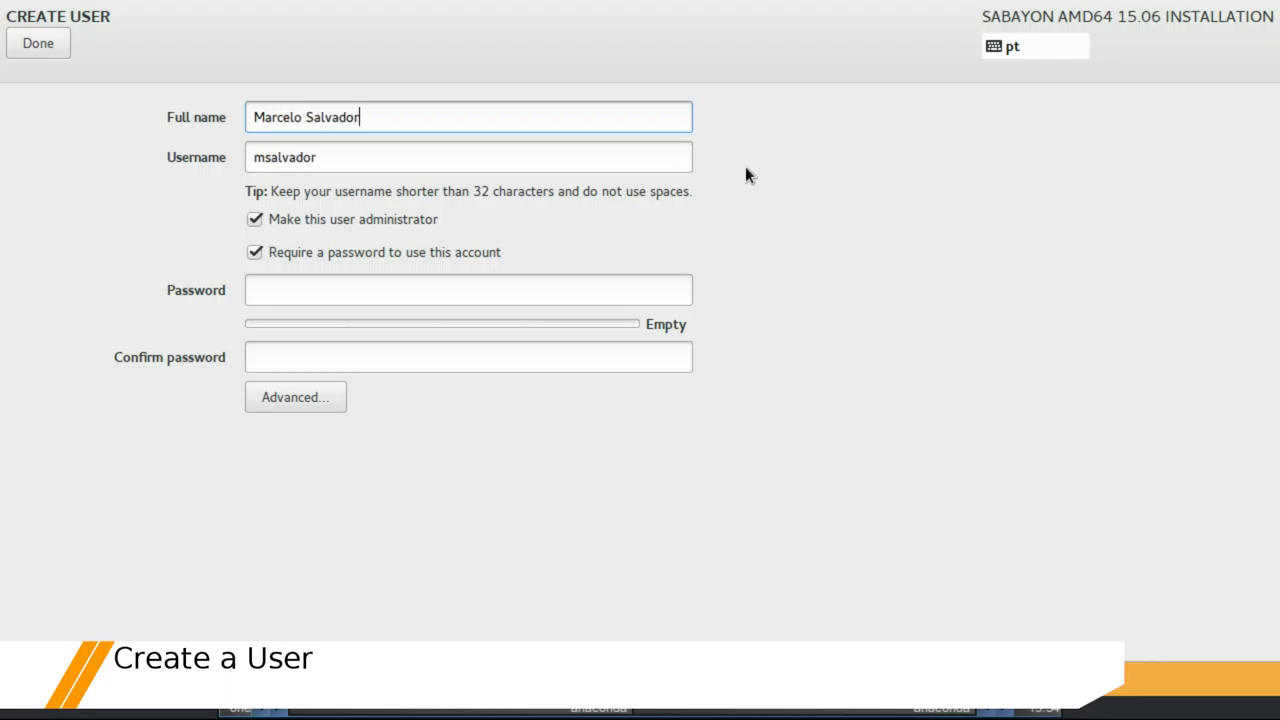
pyautogui.press('Tab')
pyautogui.write('marcelo')
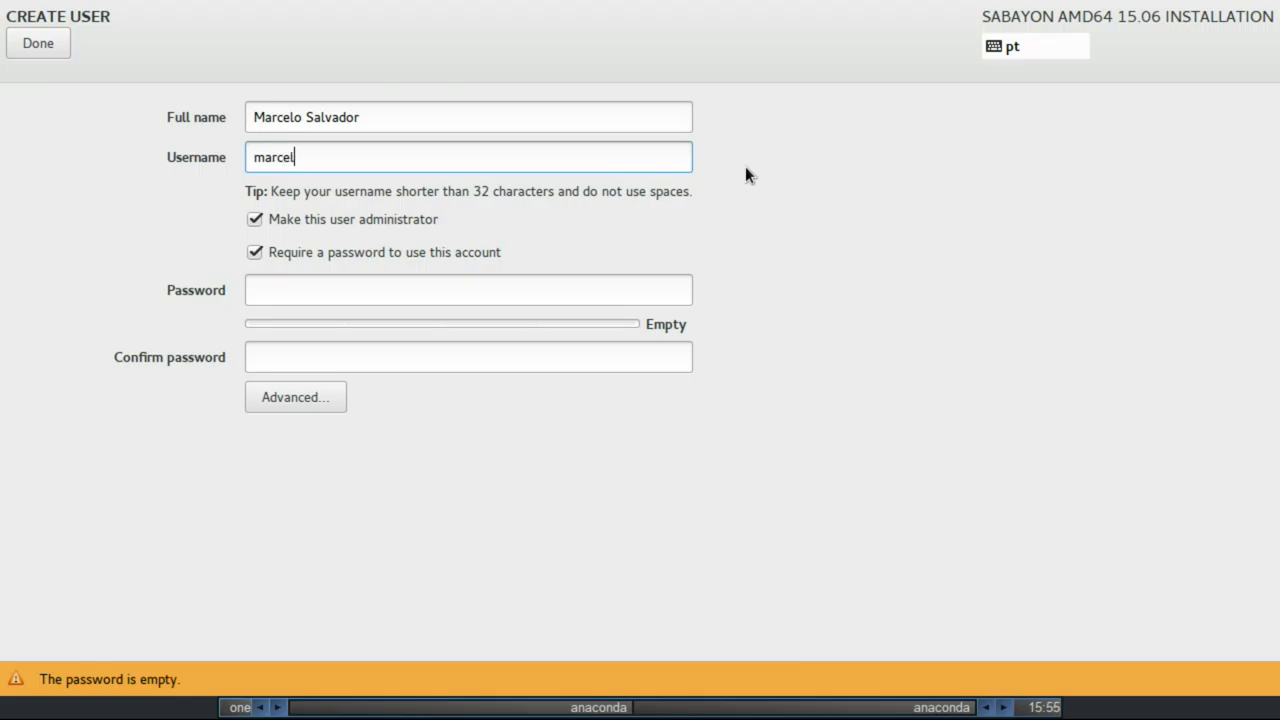
pyautogui.click(502, 282)
pyautogui.write('password')
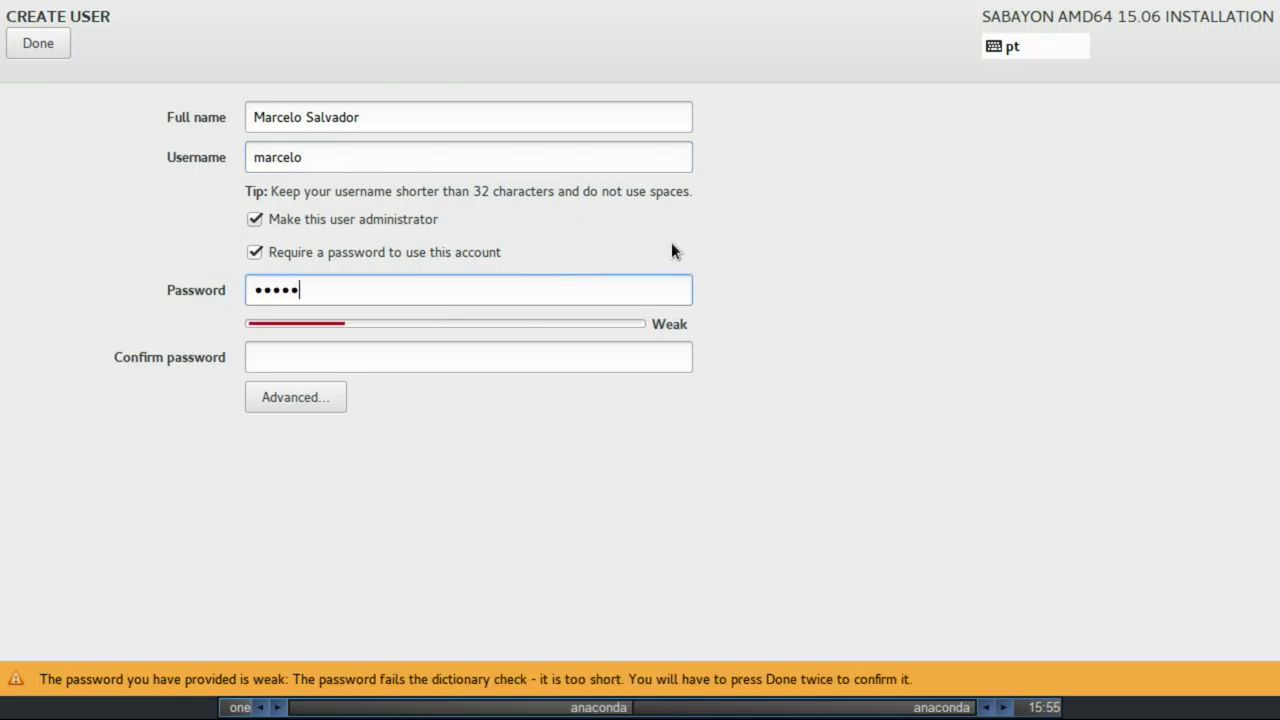
pyautogui.press('Tab')
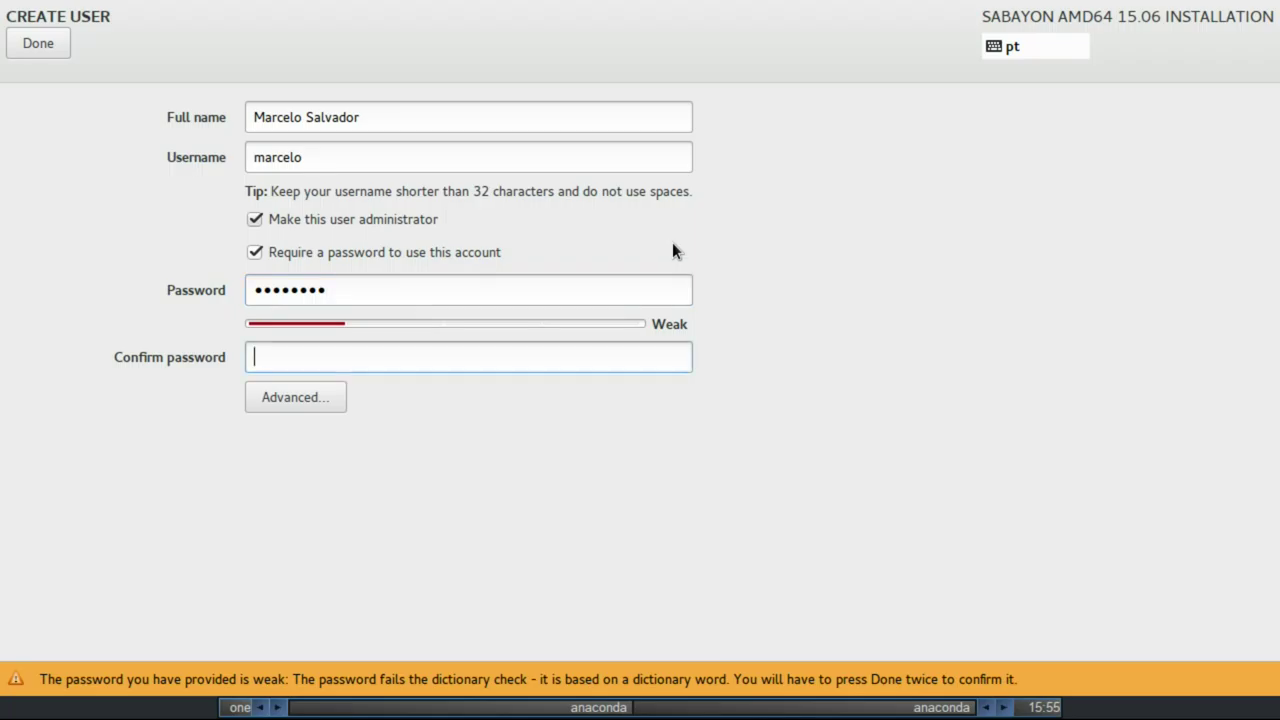
pyautogui.write('password')
pyautogui.click(50, 40)
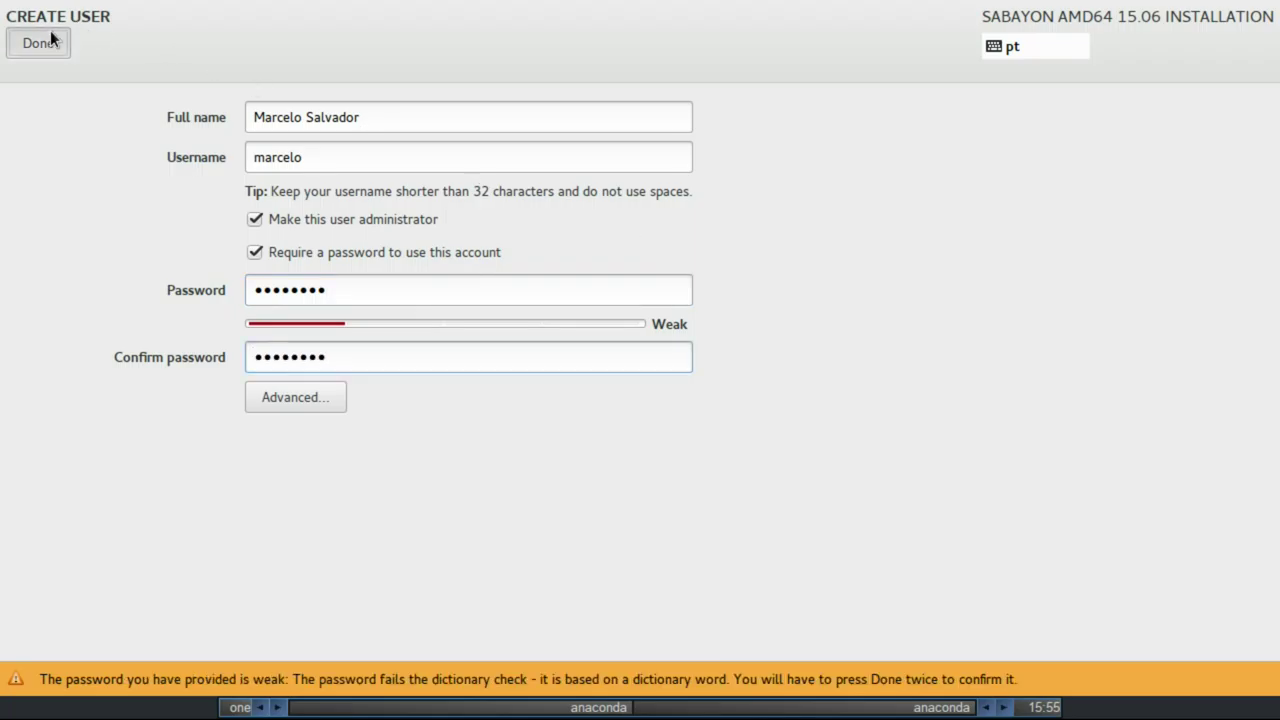
pyautogui.click(52, 40)
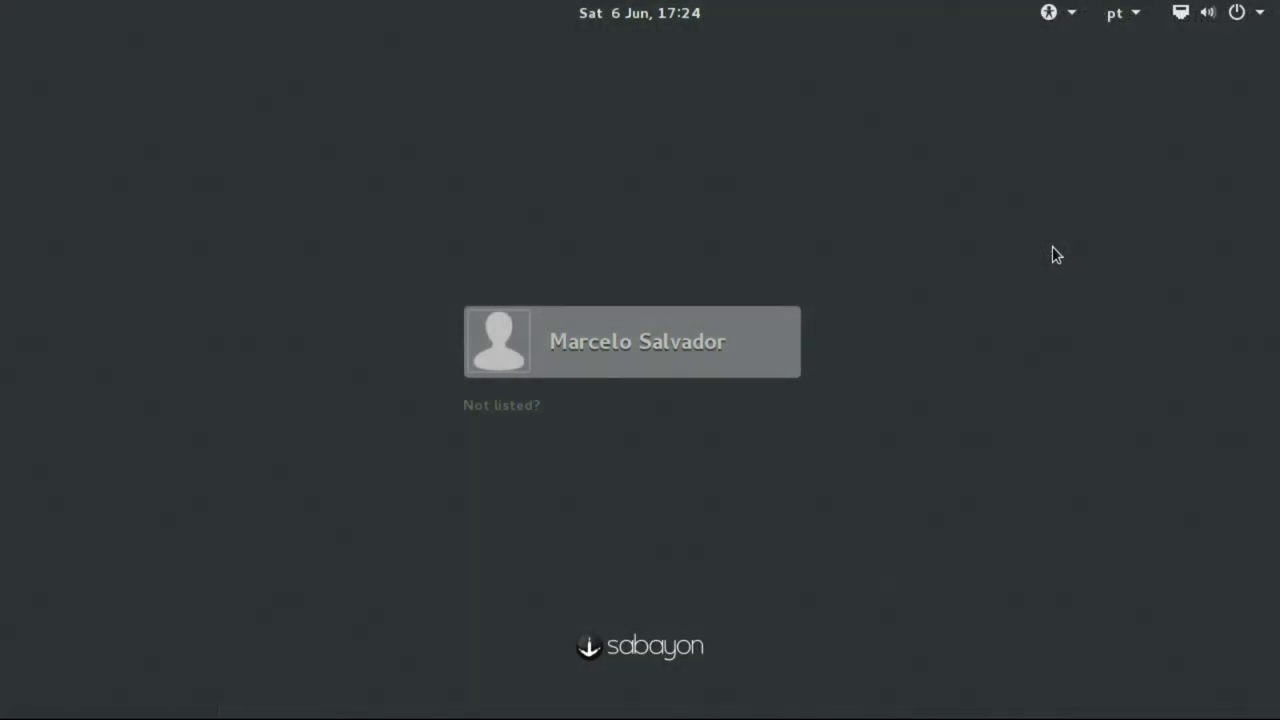
# Select the new user on the login screen and start entering the account password
pyautogui.click(614, 340)
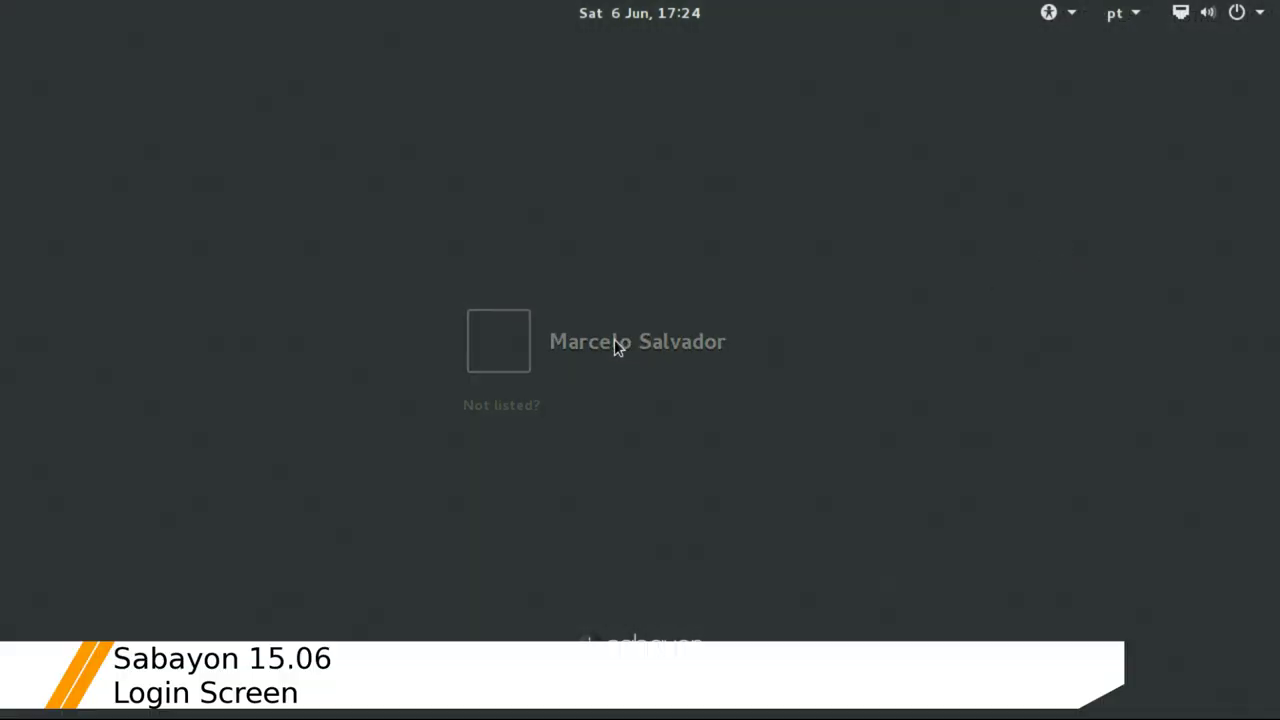
pyautogui.write('••')
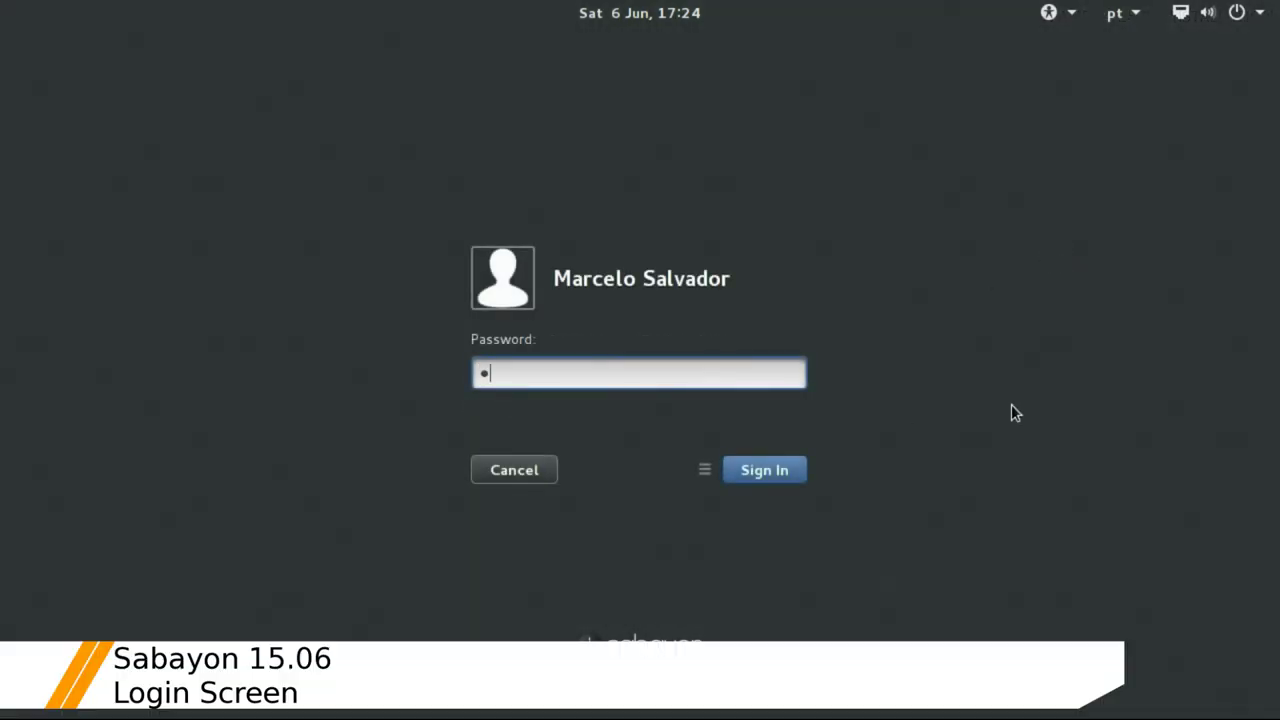
pyautogui.write('••••••')
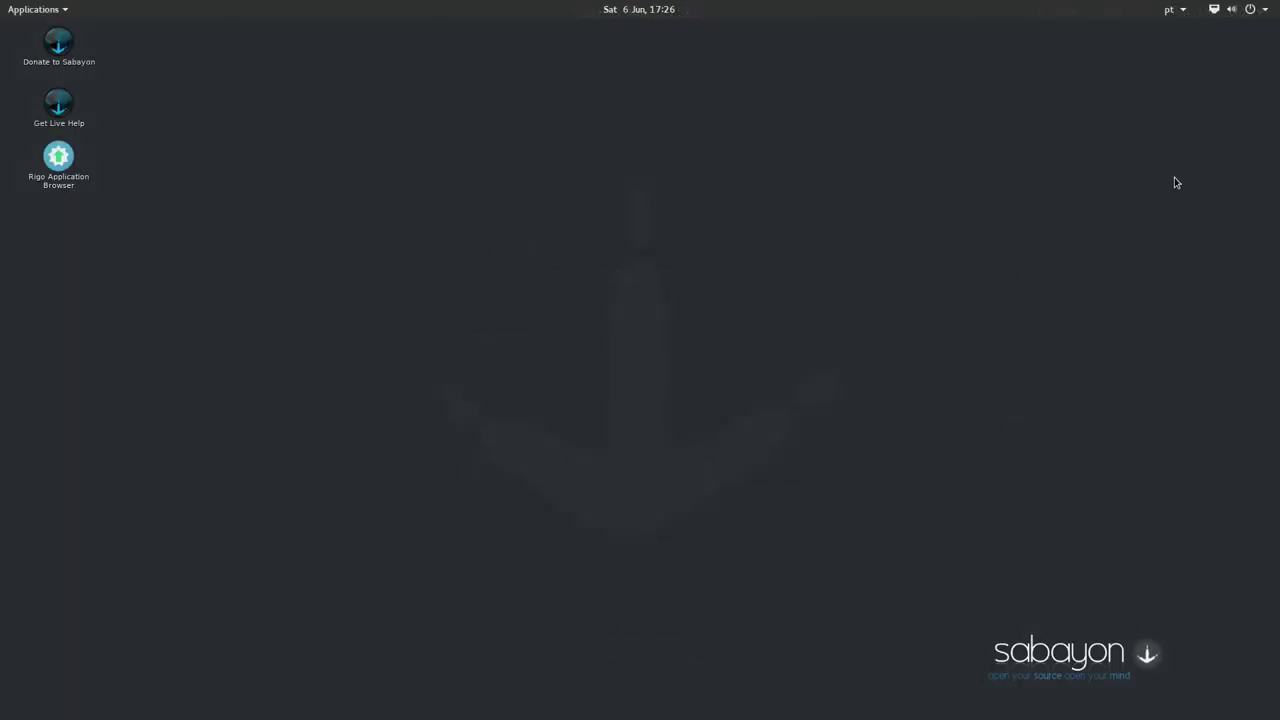
pyautogui.click(1248, 9)
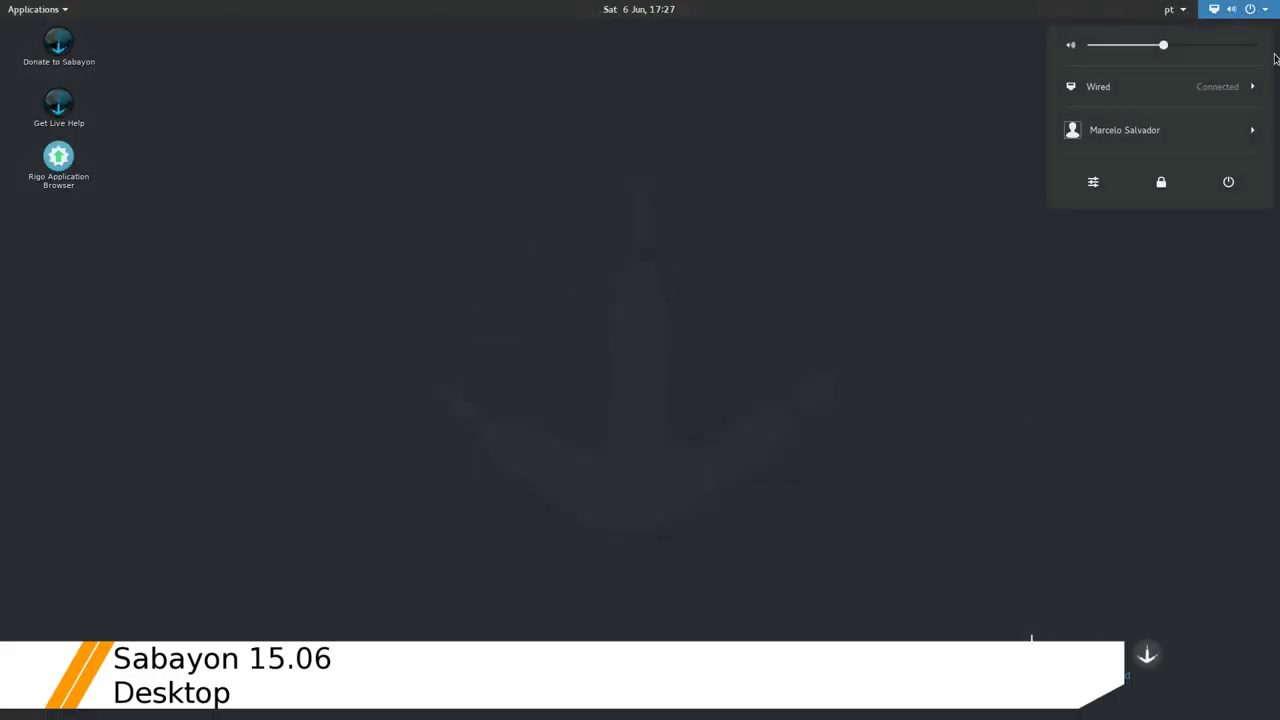
pyautogui.click(1266, 88)
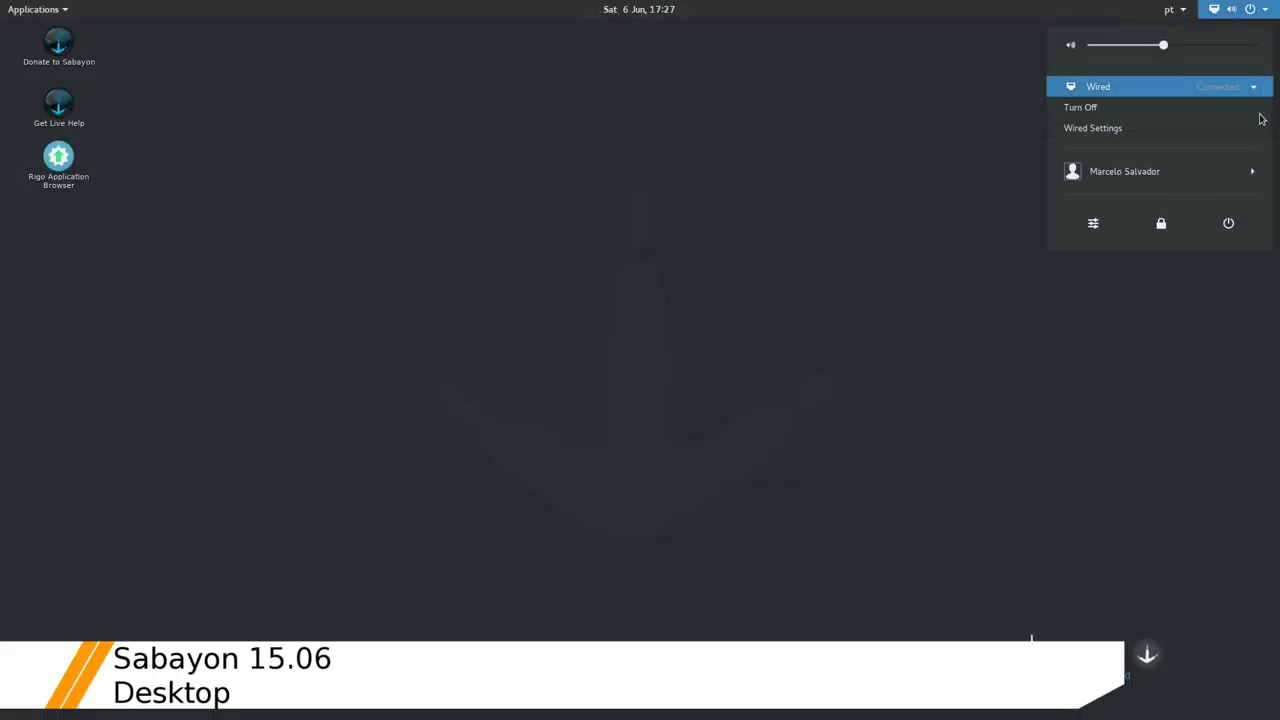
pyautogui.click(1261, 171)
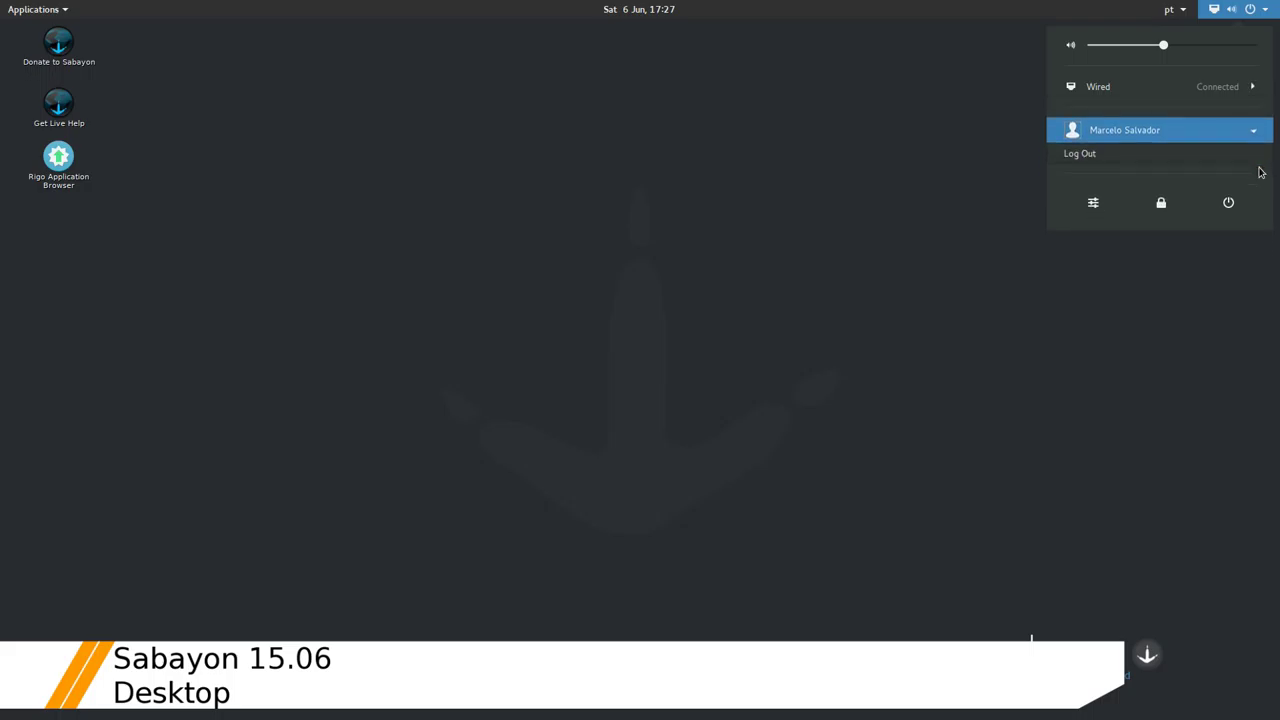
pyautogui.click(823, 114)
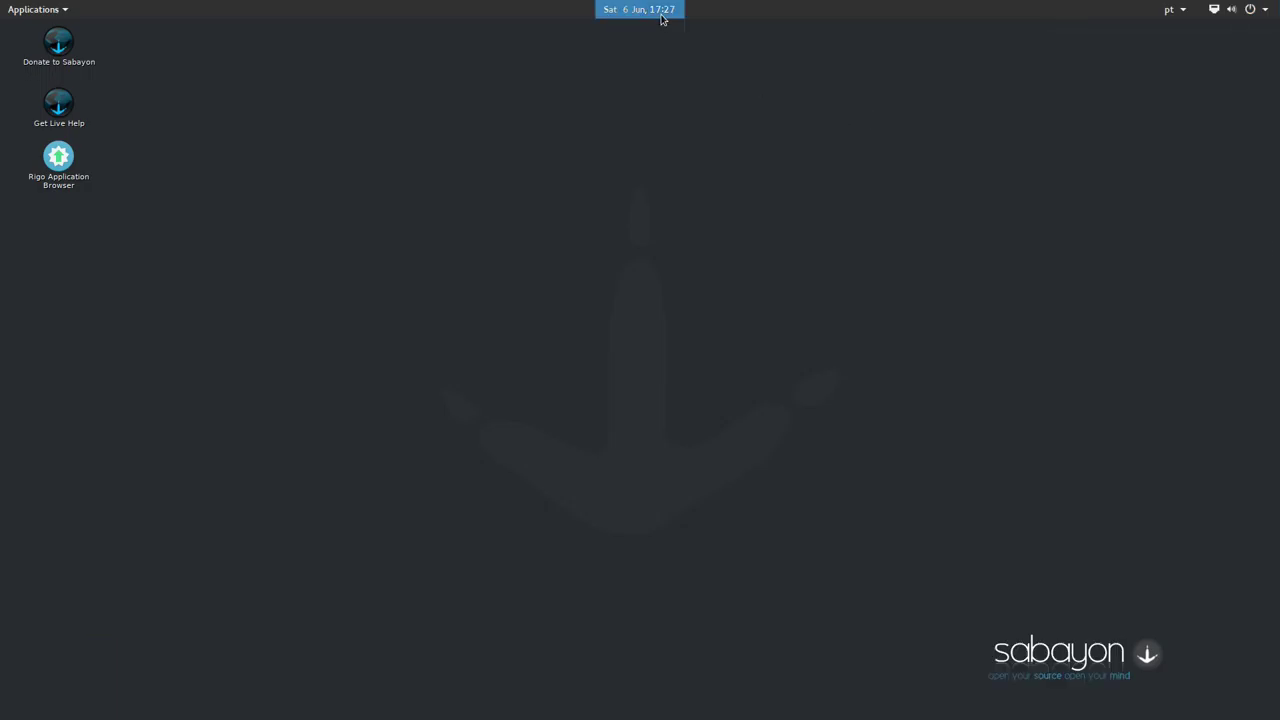
pyautogui.click(661, 19)
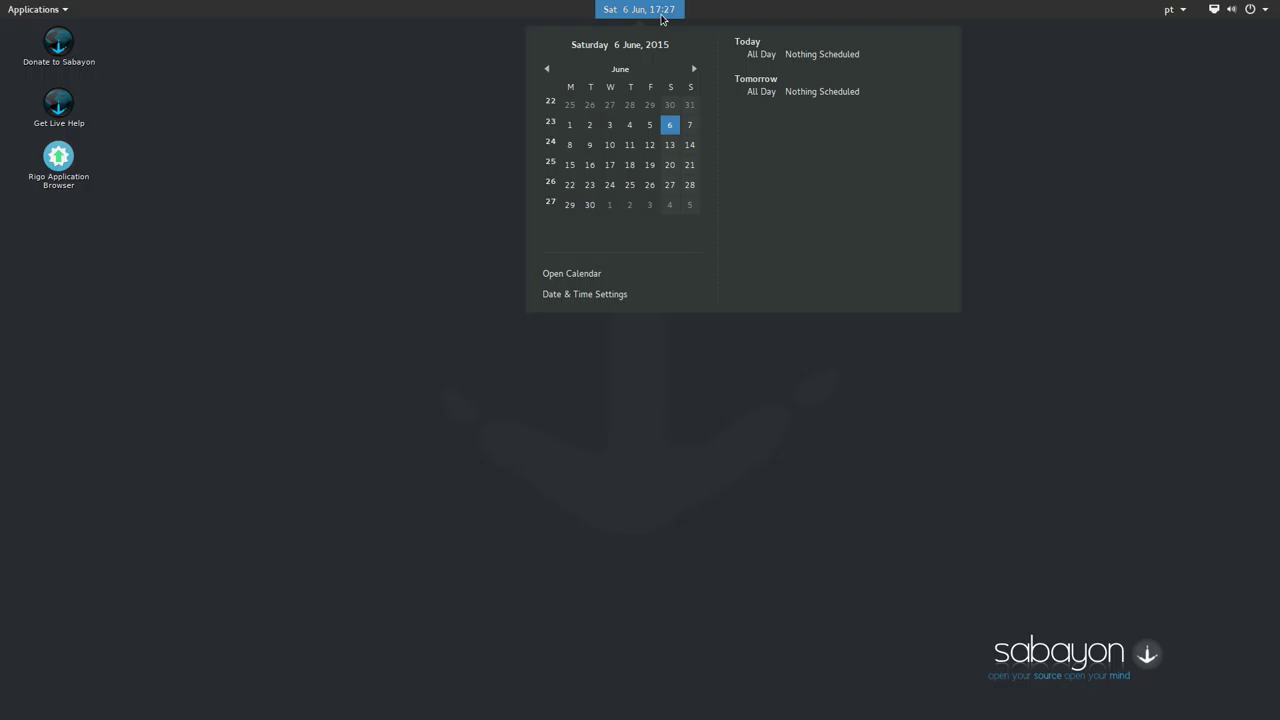
pyautogui.click(661, 19)
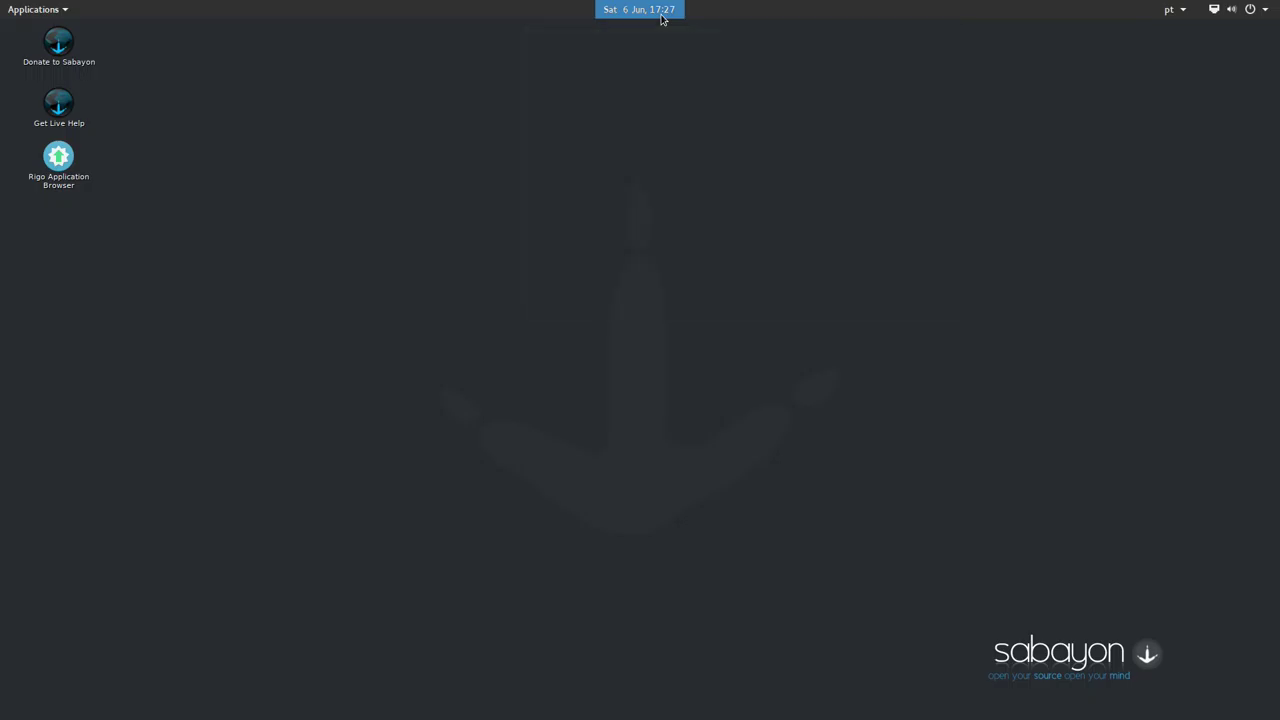
# Launch Files from the Applications menu's Favourites to show the home folder
pyautogui.moveTo(1, 1)
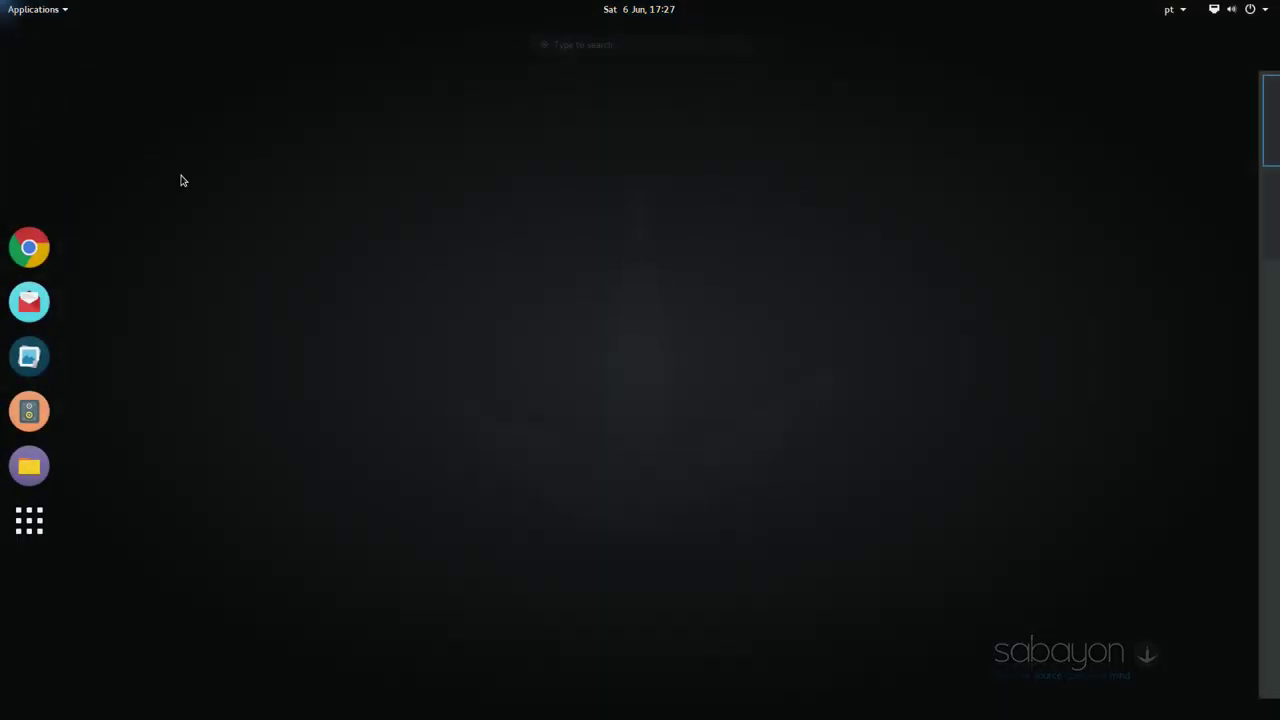
pyautogui.click(24, 515)
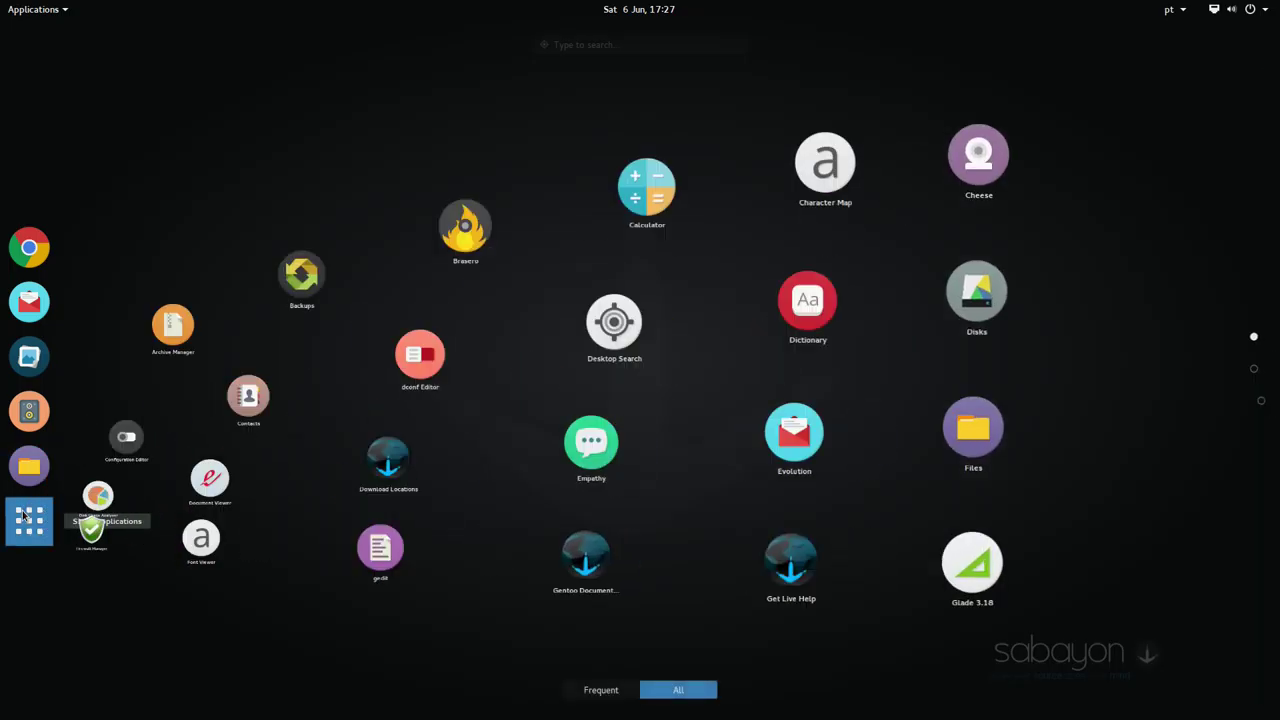
pyautogui.click(24, 516)
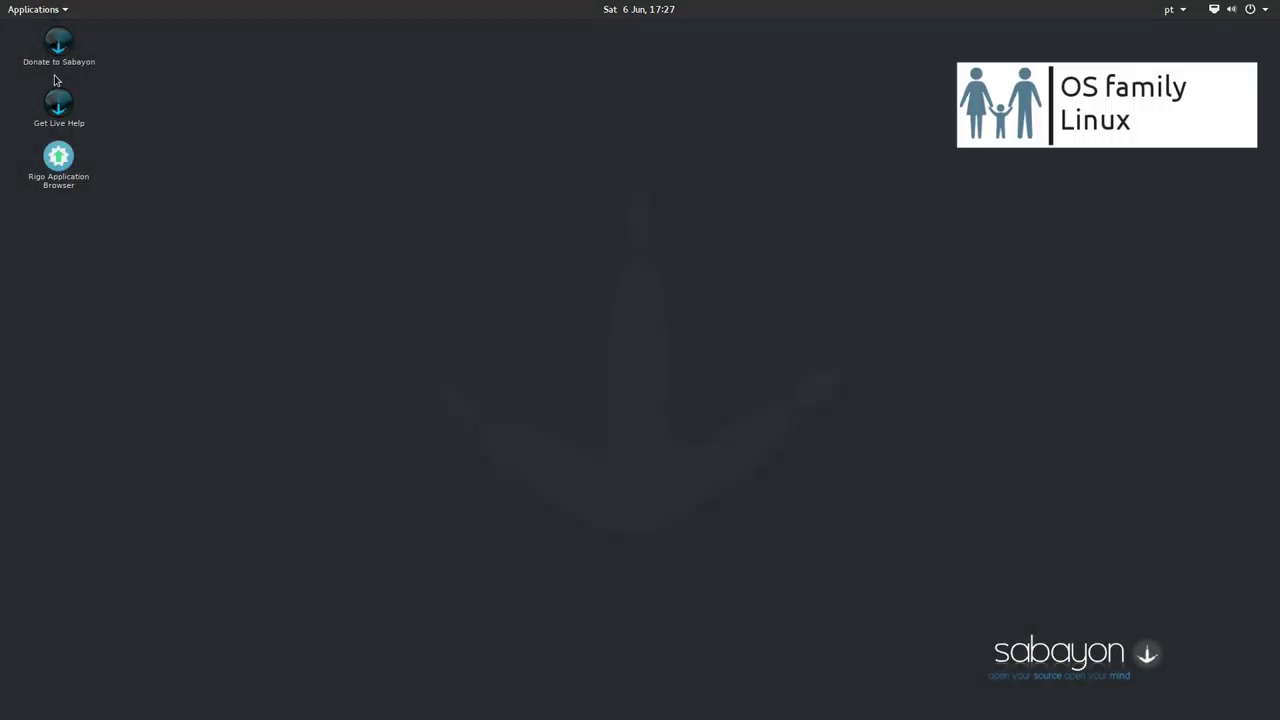
pyautogui.click(39, 9)
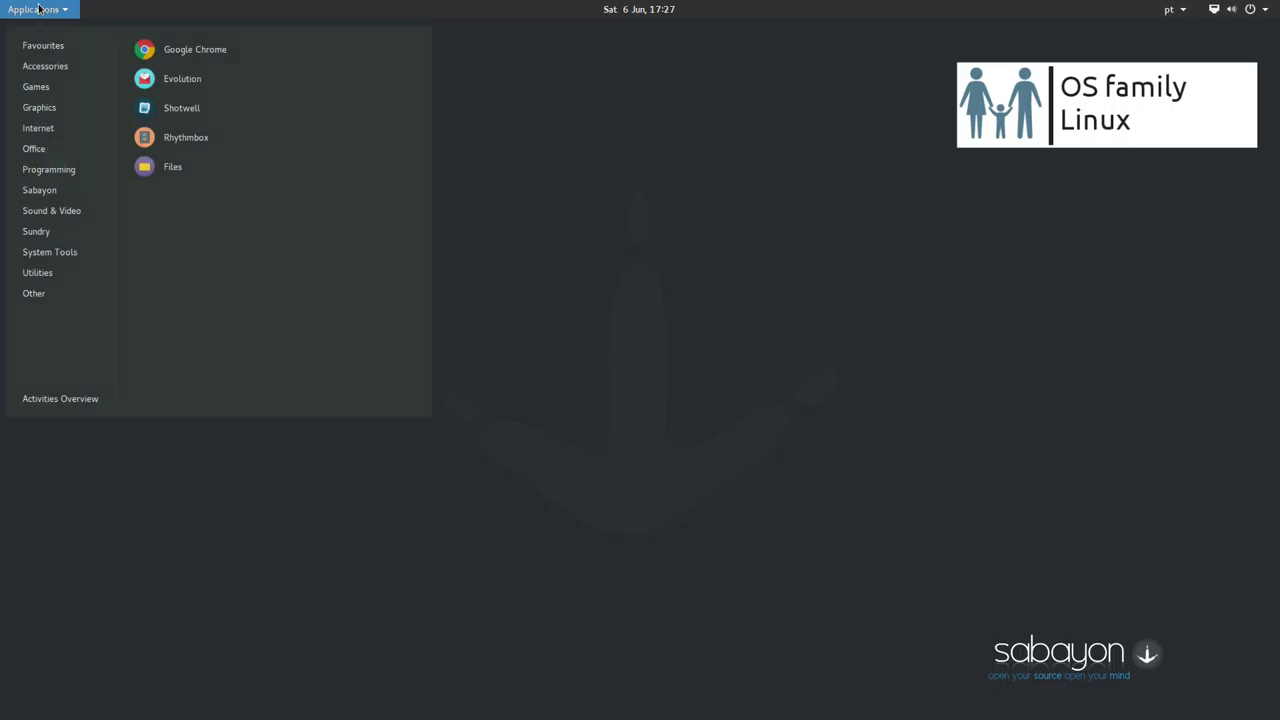
pyautogui.click(155, 170)
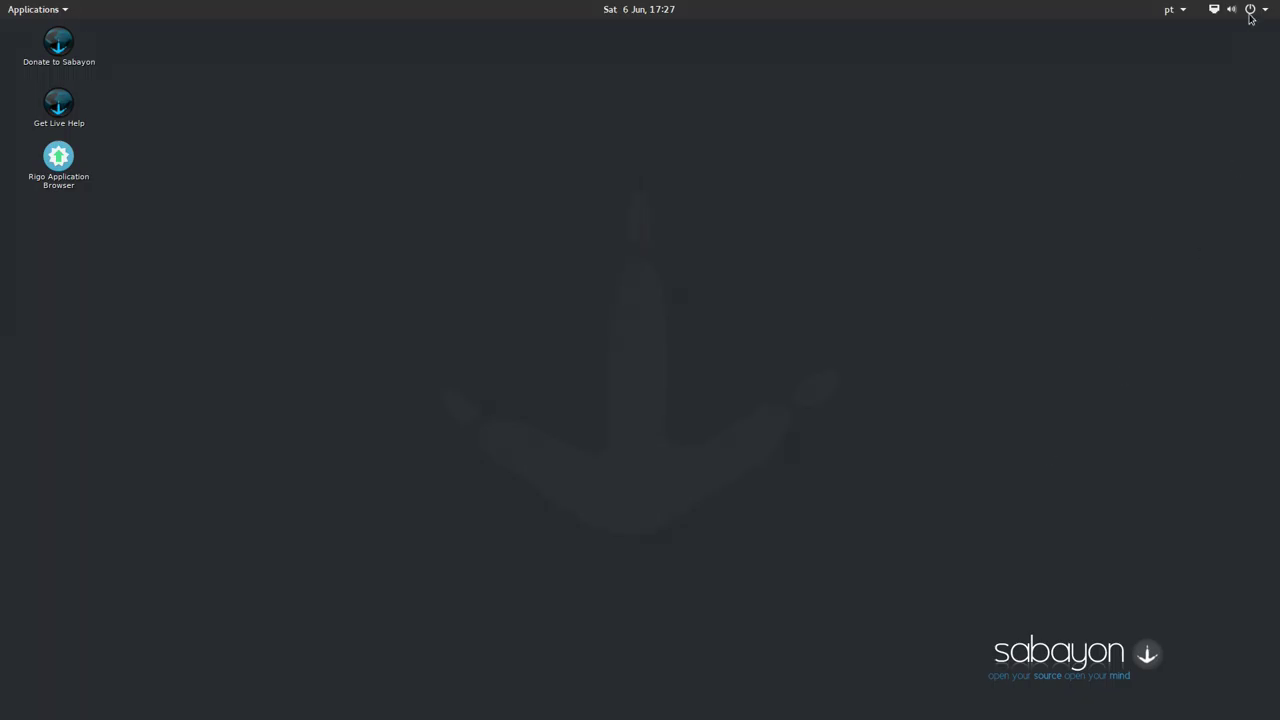
# Launch GNOME Settings from the top-bar system menu
pyautogui.click(1249, 14)
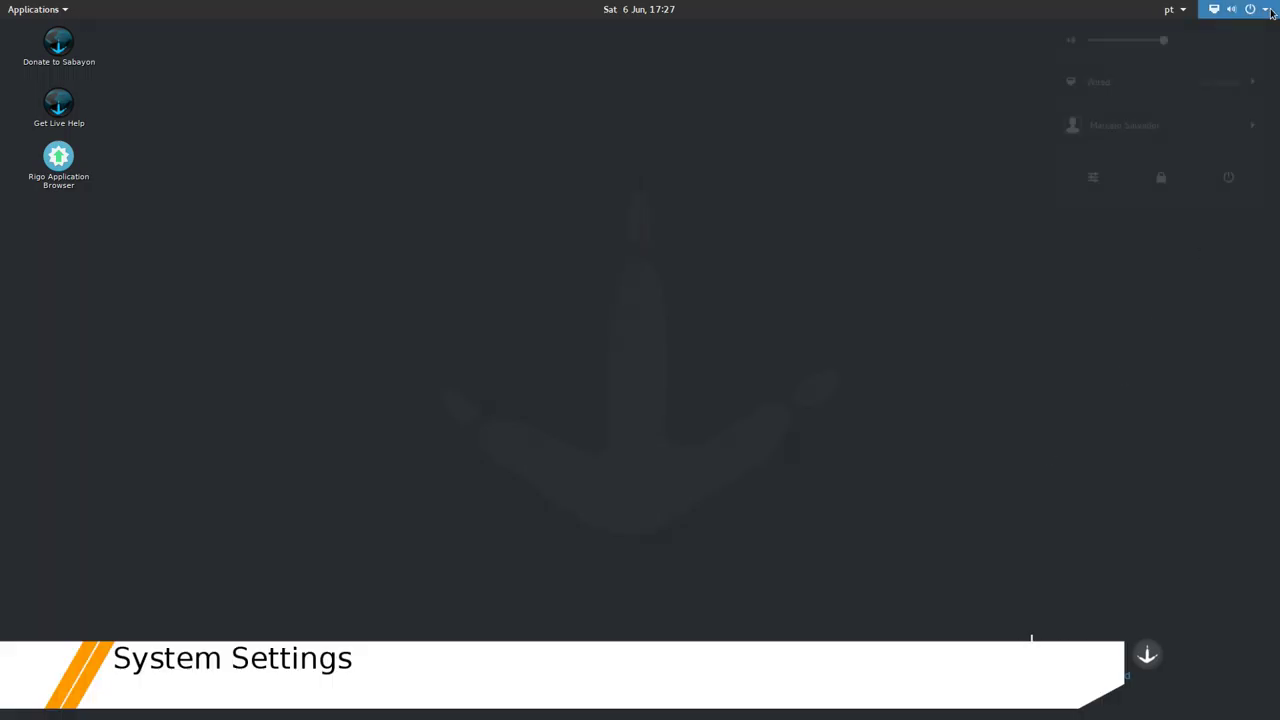
pyautogui.click(1093, 181)
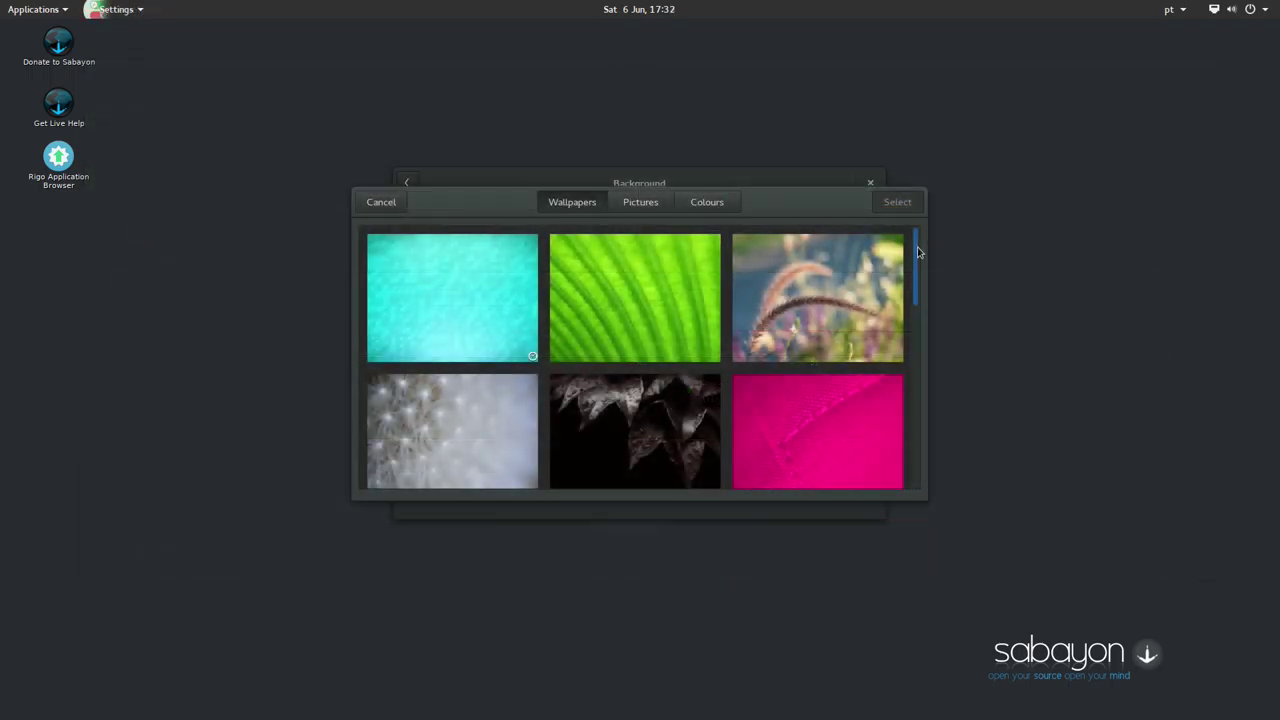
pyautogui.scroll(-1, 919, 258)
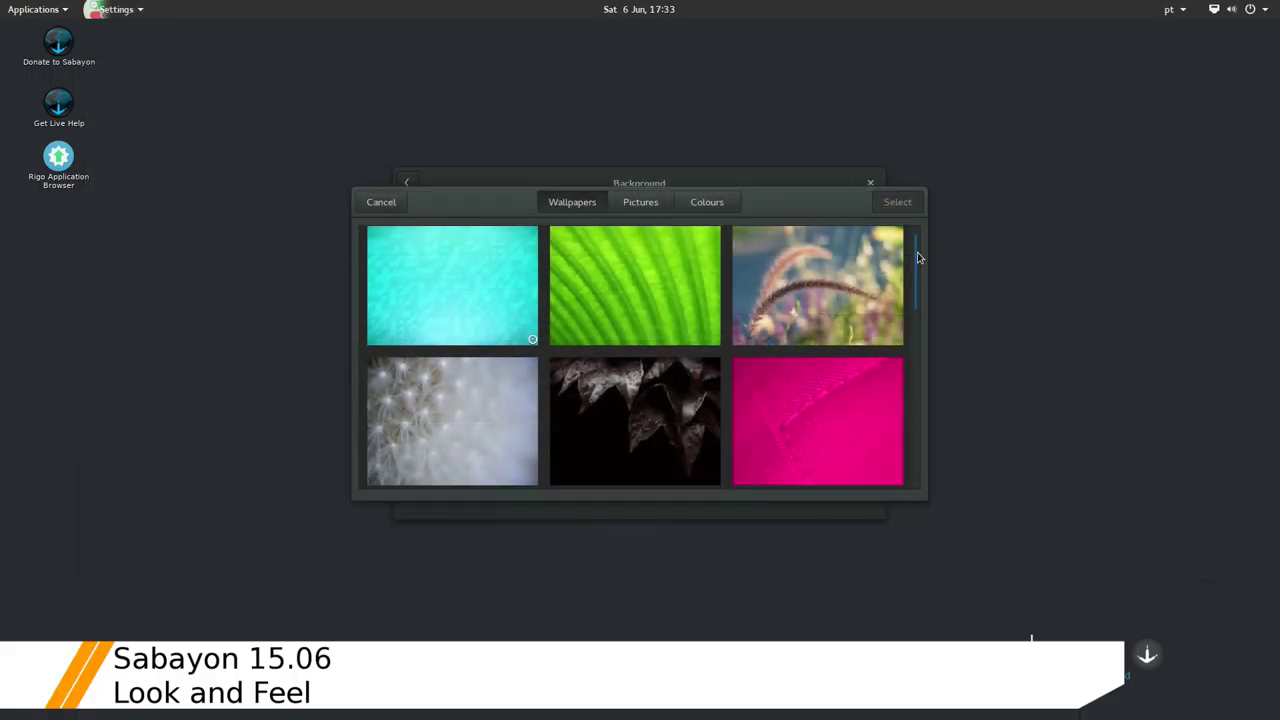
pyautogui.scroll(-3, 919, 258)
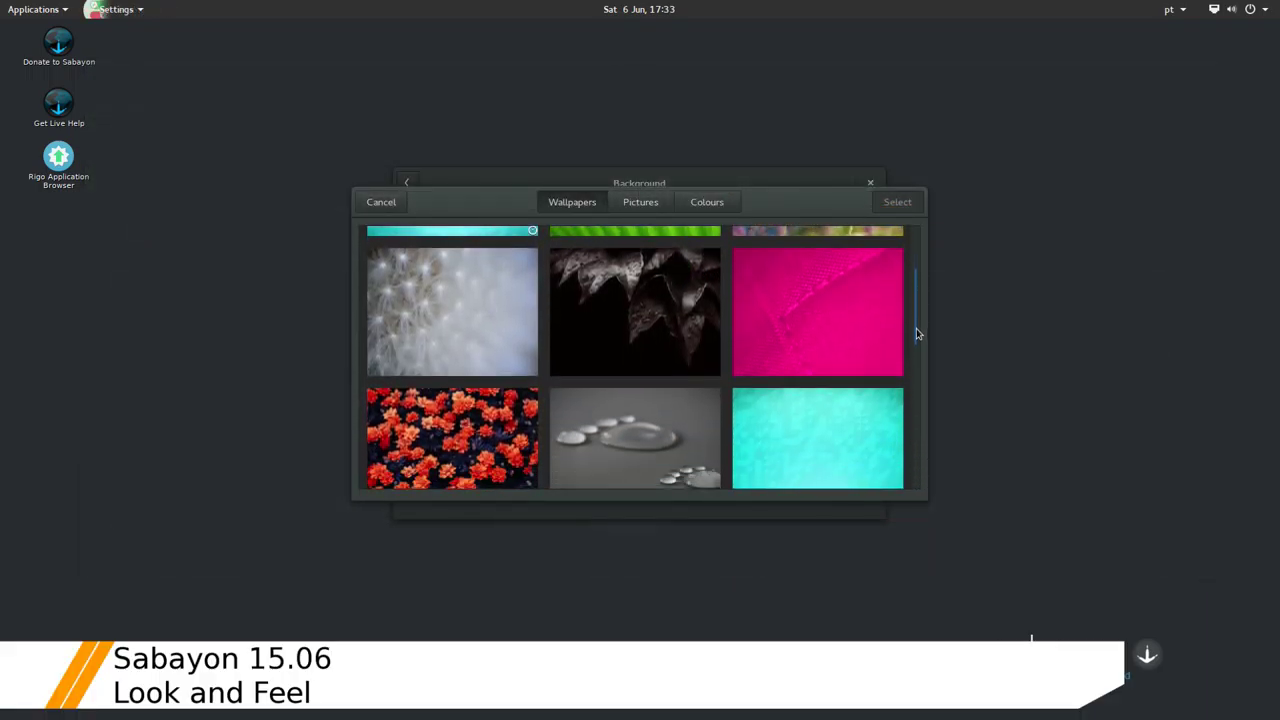
pyautogui.scroll(-3, 917, 335)
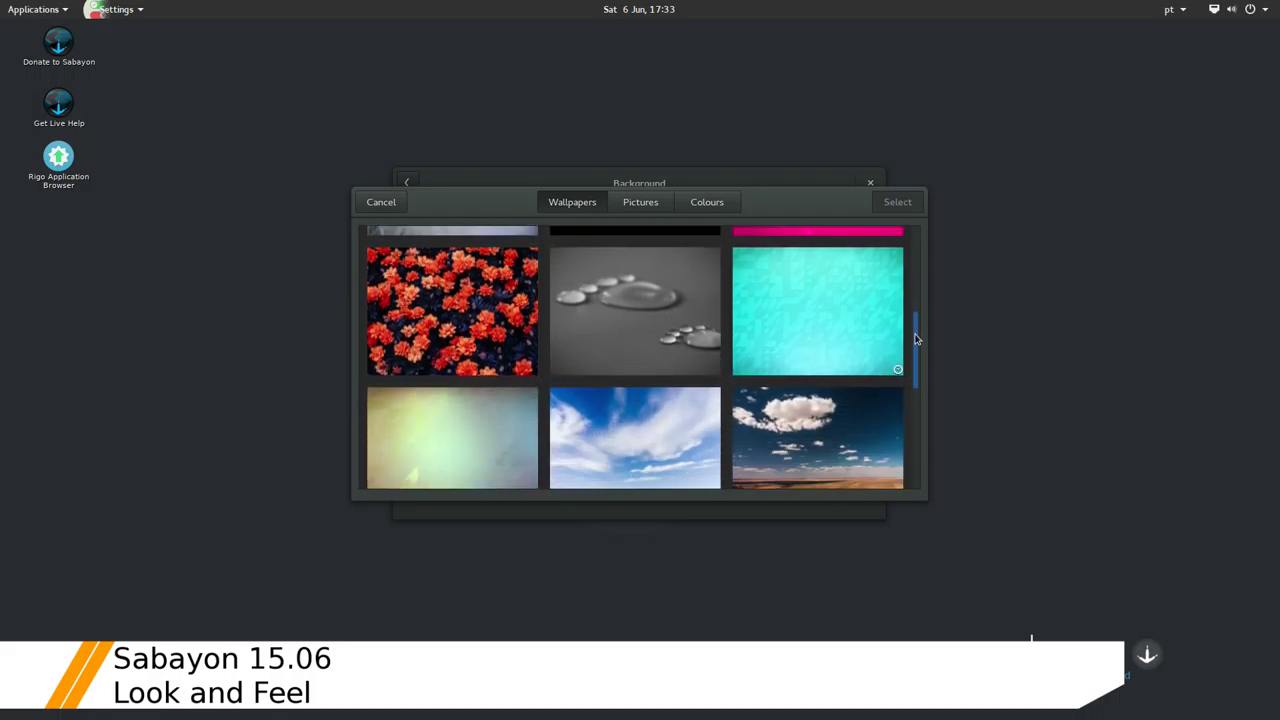
pyautogui.scroll(-1, 917, 338)
pyautogui.scroll(-1, 917, 350)
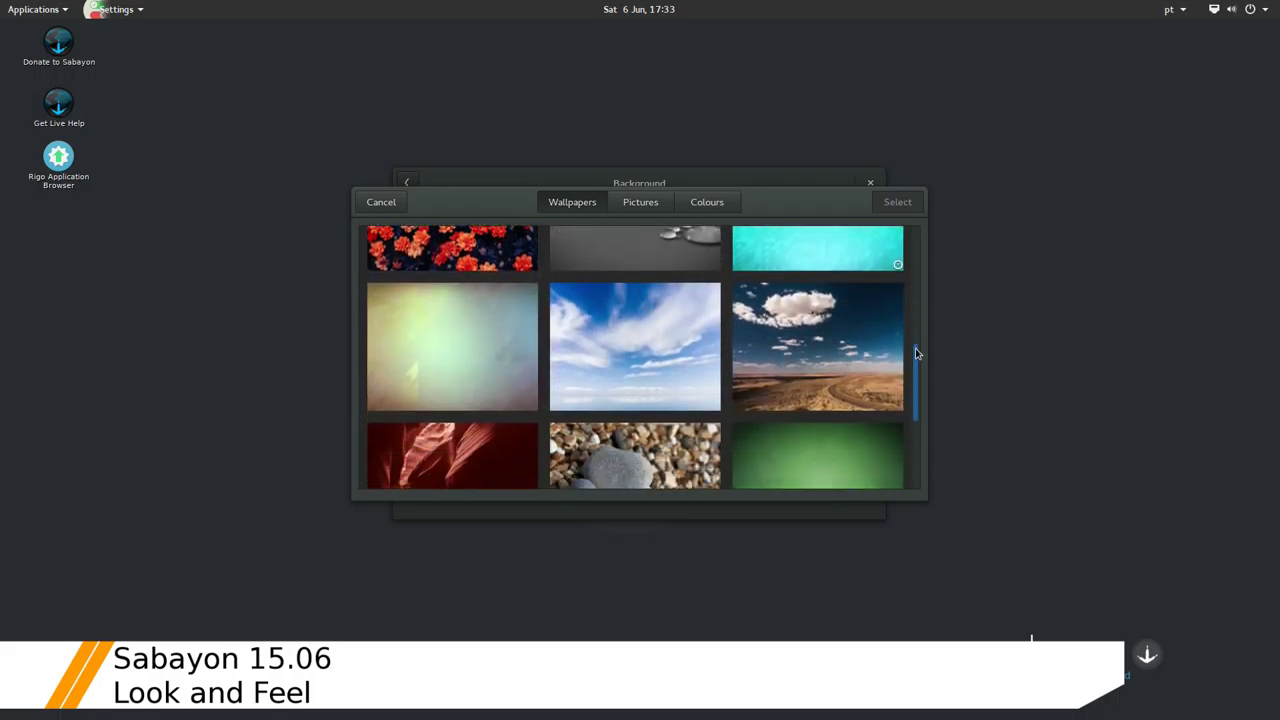
pyautogui.moveTo(917, 352); pyautogui.dragTo(917, 381)
pyautogui.scroll(-1, 917, 381)
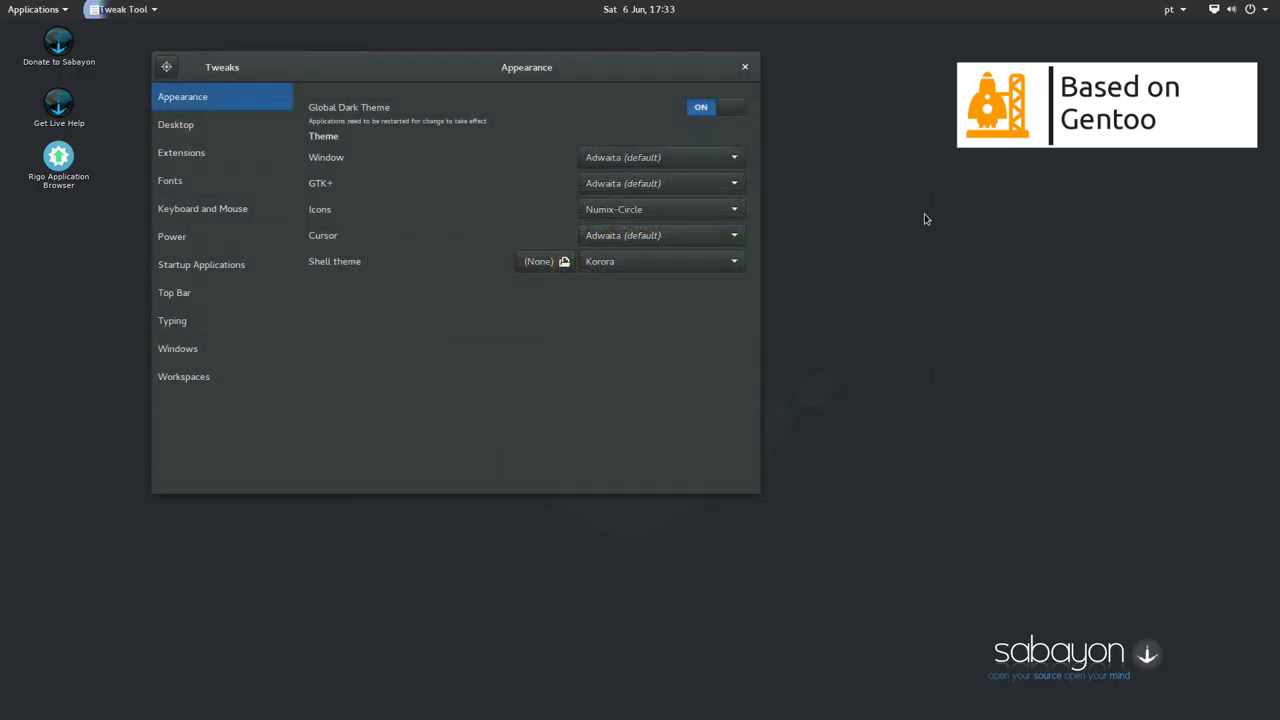
# Keep Numix-Circle as the icon theme, then review the Desktop and Extensions settings
pyautogui.click(737, 209)
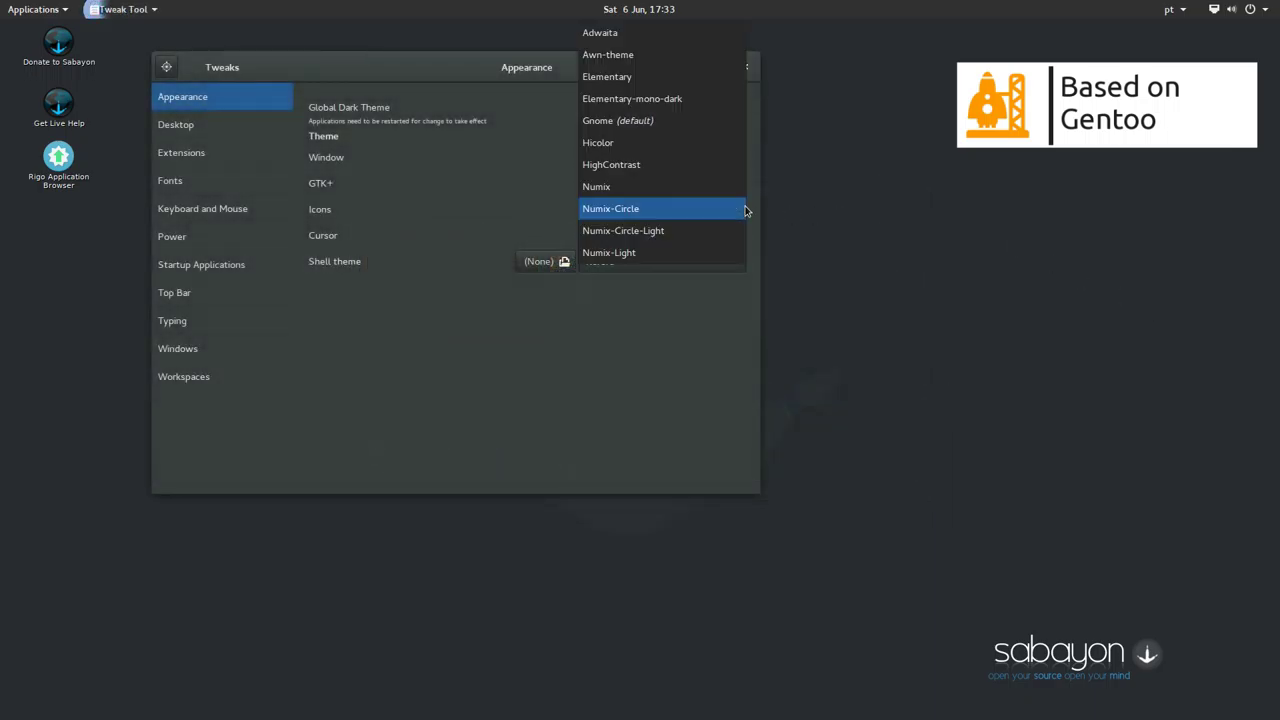
pyautogui.click(744, 209)
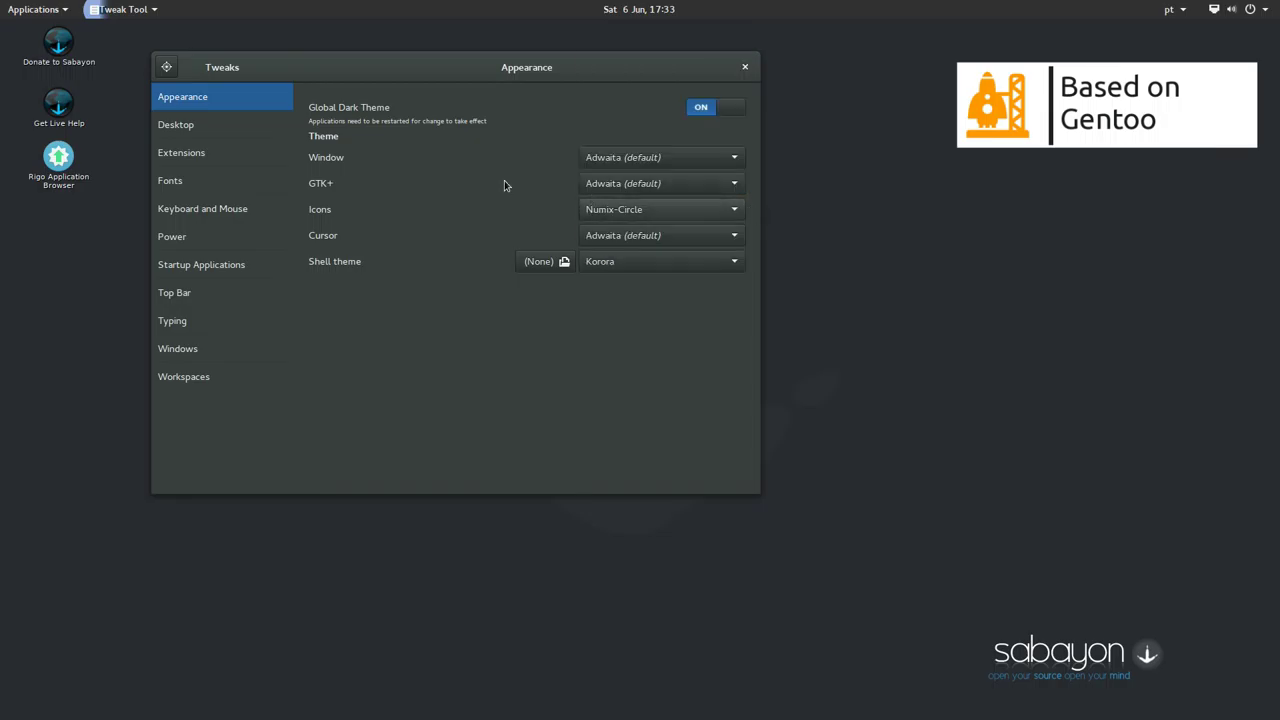
pyautogui.click(234, 133)
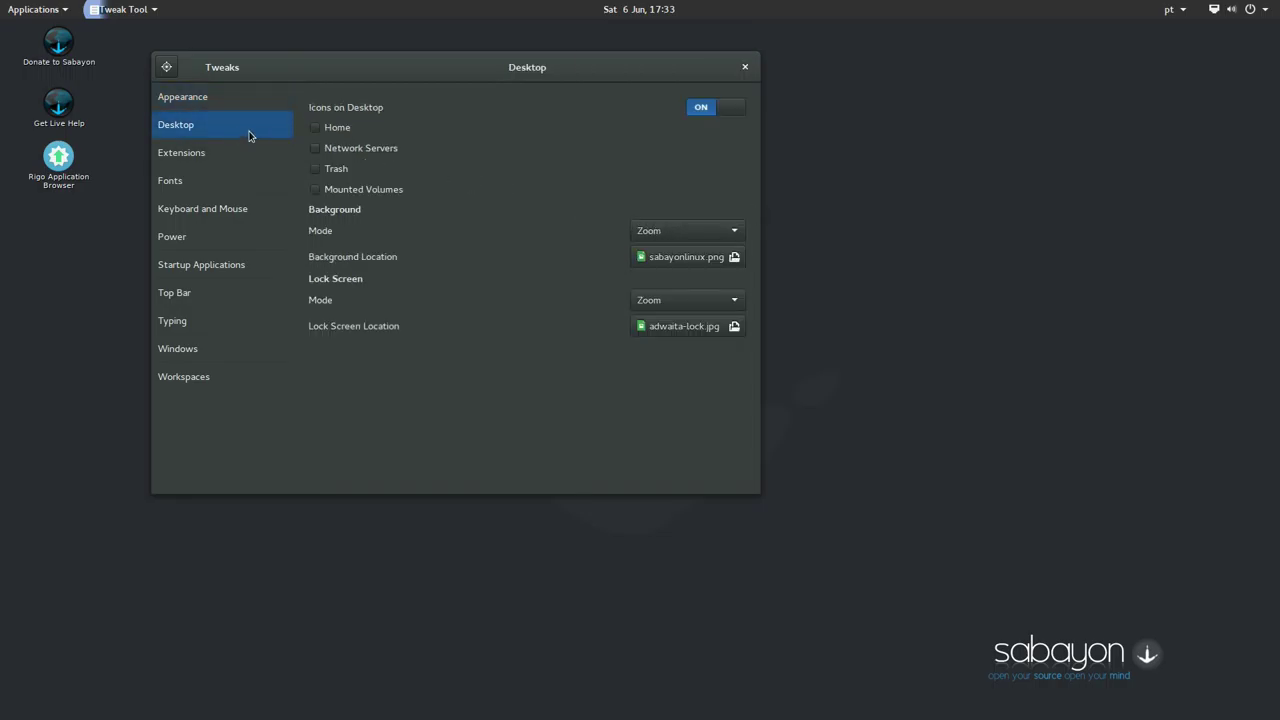
pyautogui.click(245, 154)
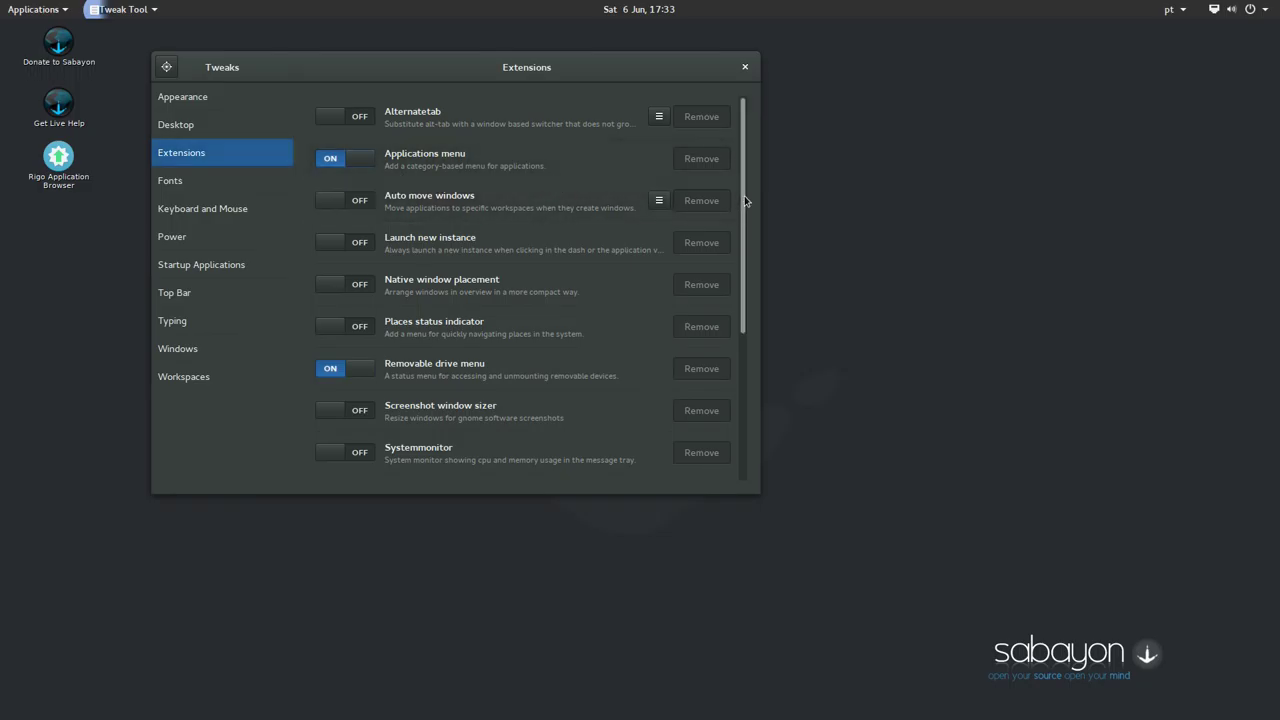
pyautogui.moveTo(745, 205); pyautogui.dragTo(745, 358)
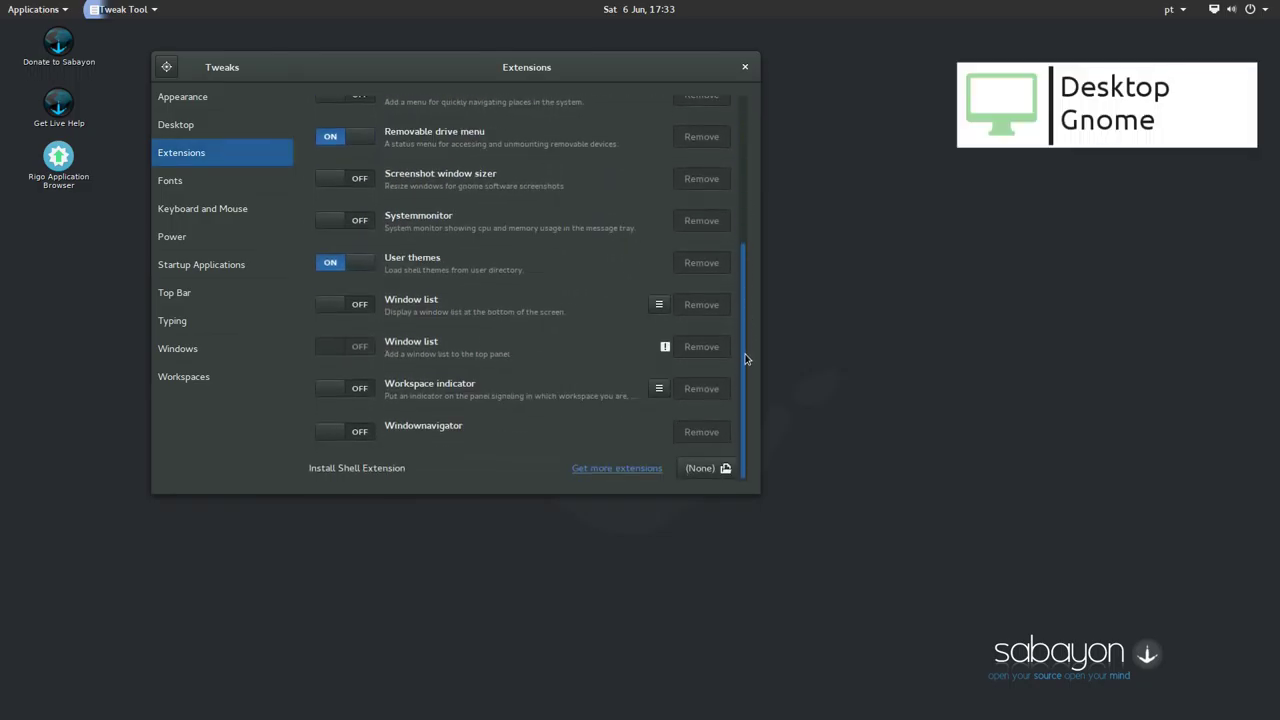
# Review the Fonts, Keyboard & Mouse, Power, Startup Applications, Top Bar, Typing, Windows and Workspaces categories
pyautogui.click(244, 187)
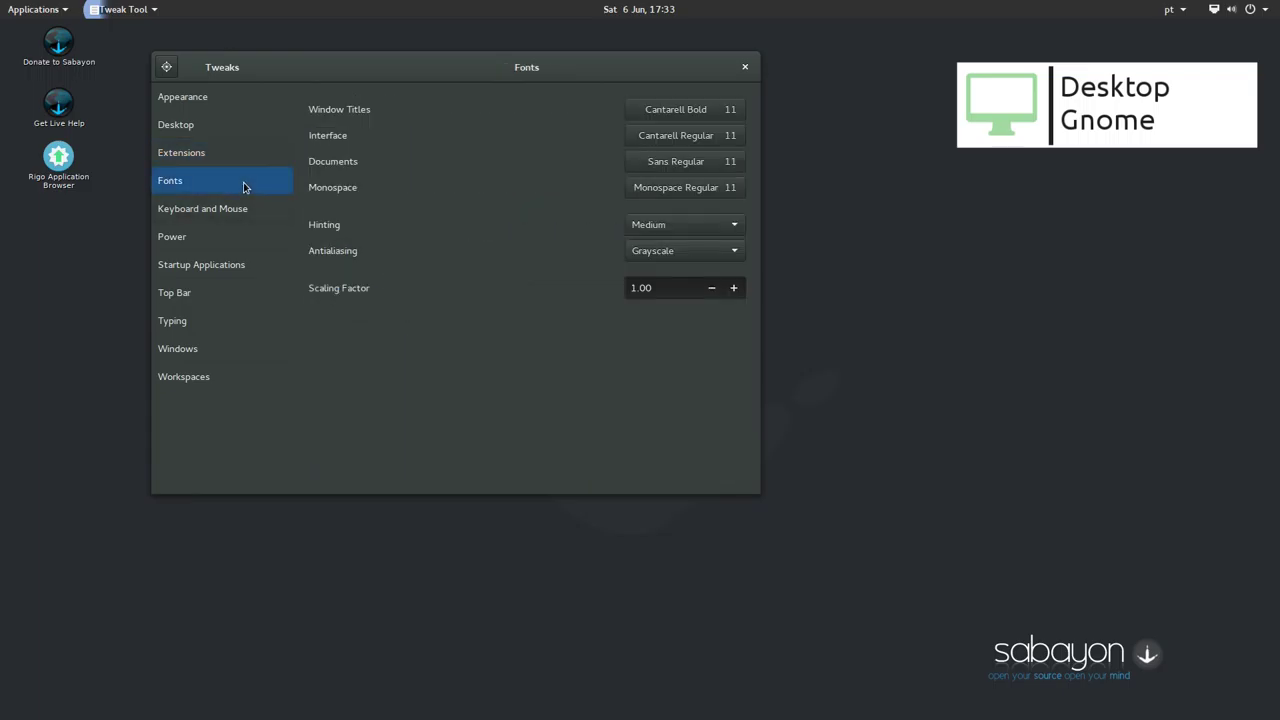
pyautogui.click(246, 216)
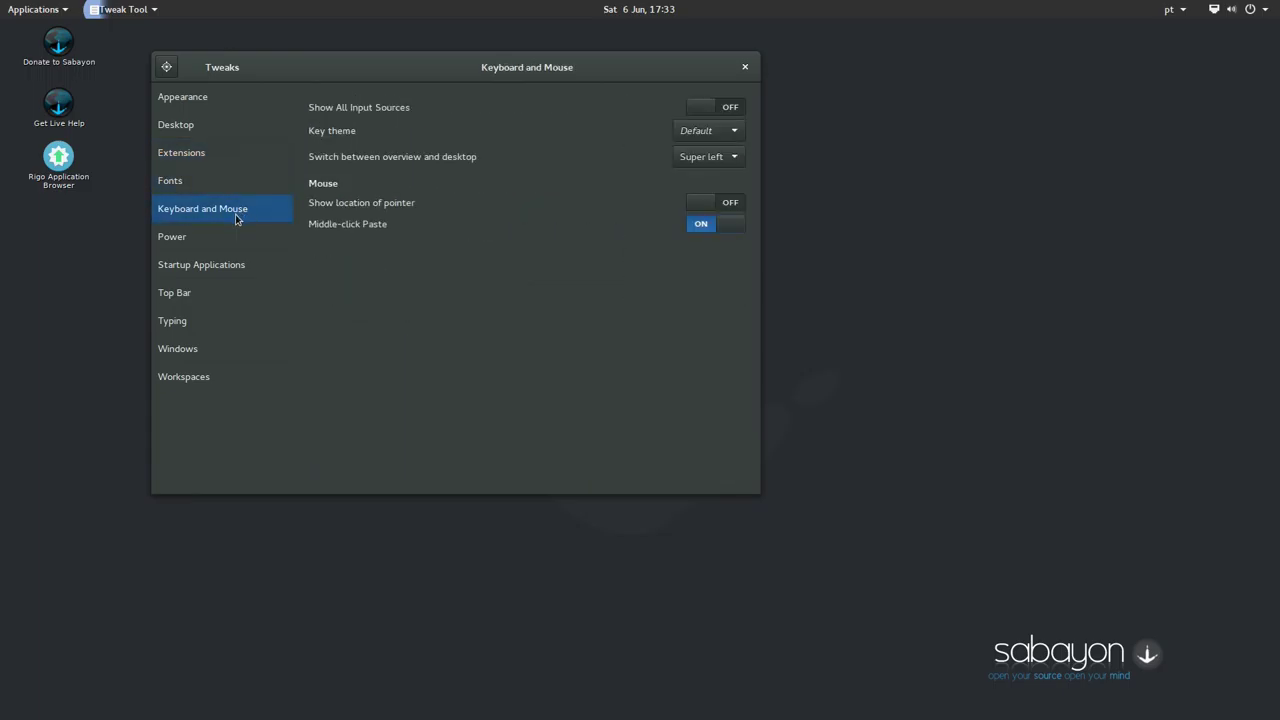
pyautogui.click(235, 237)
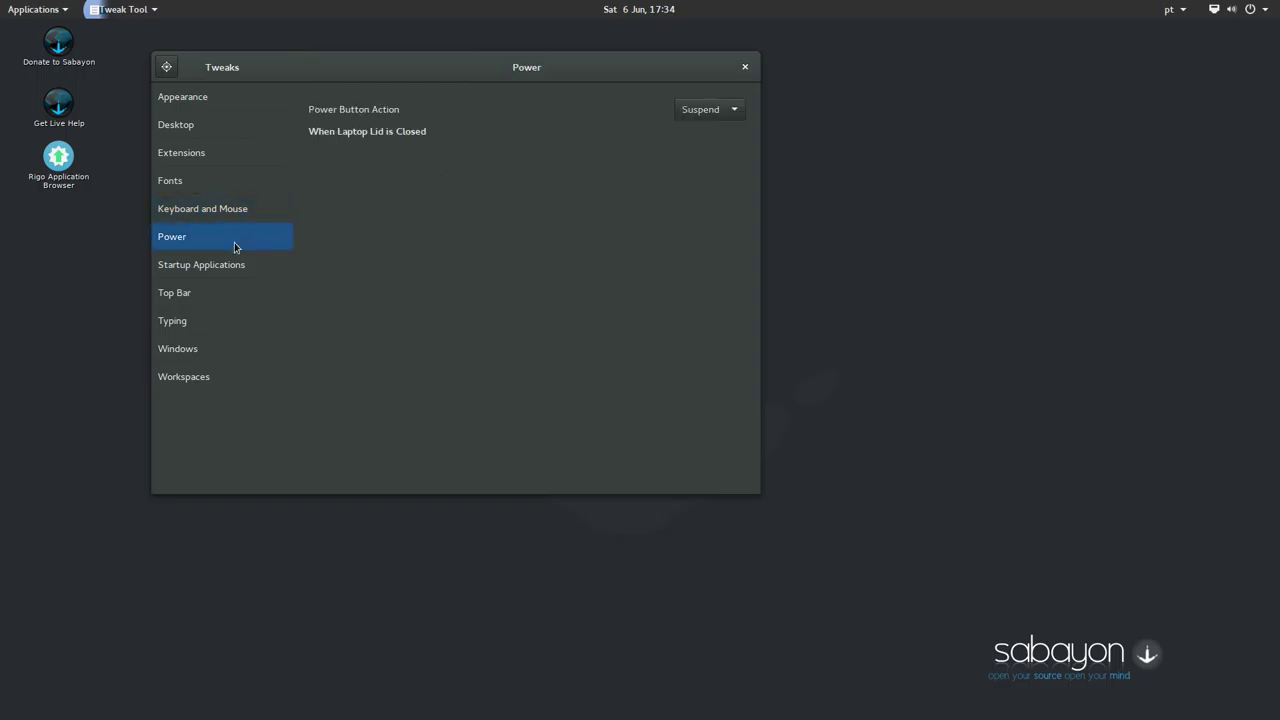
pyautogui.click(236, 269)
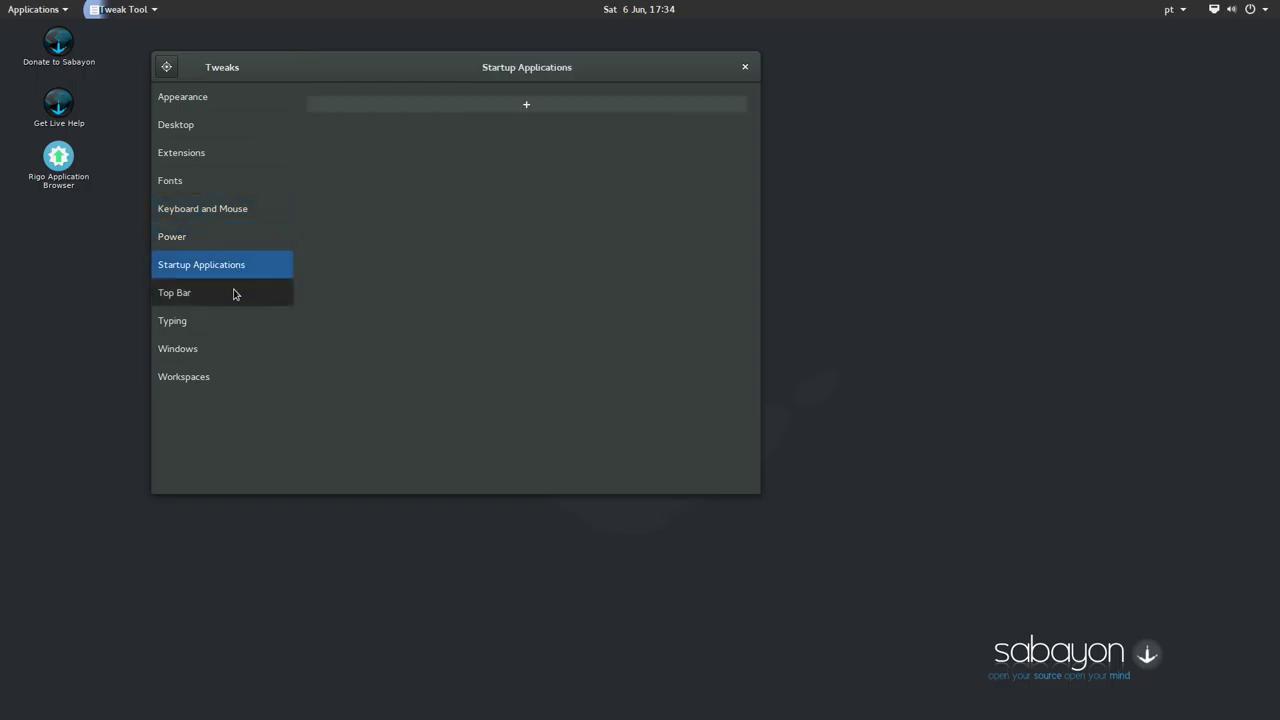
pyautogui.click(234, 291)
pyautogui.click(235, 321)
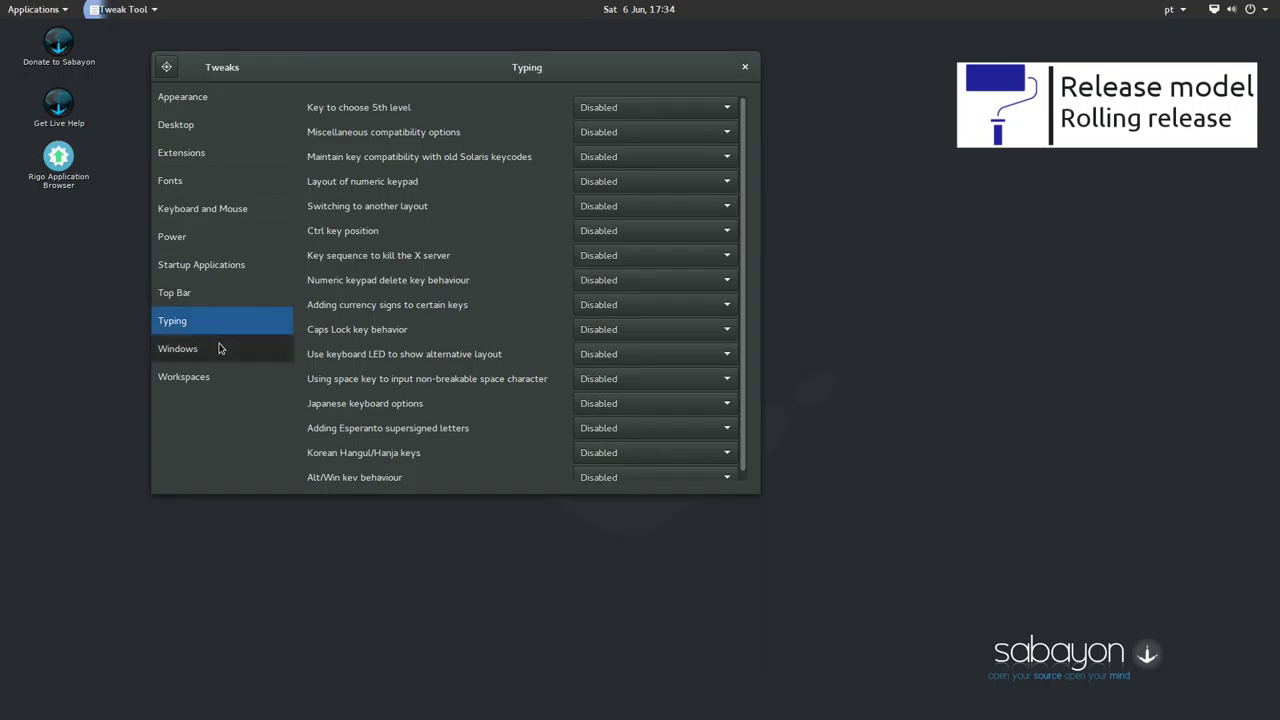
pyautogui.click(222, 348)
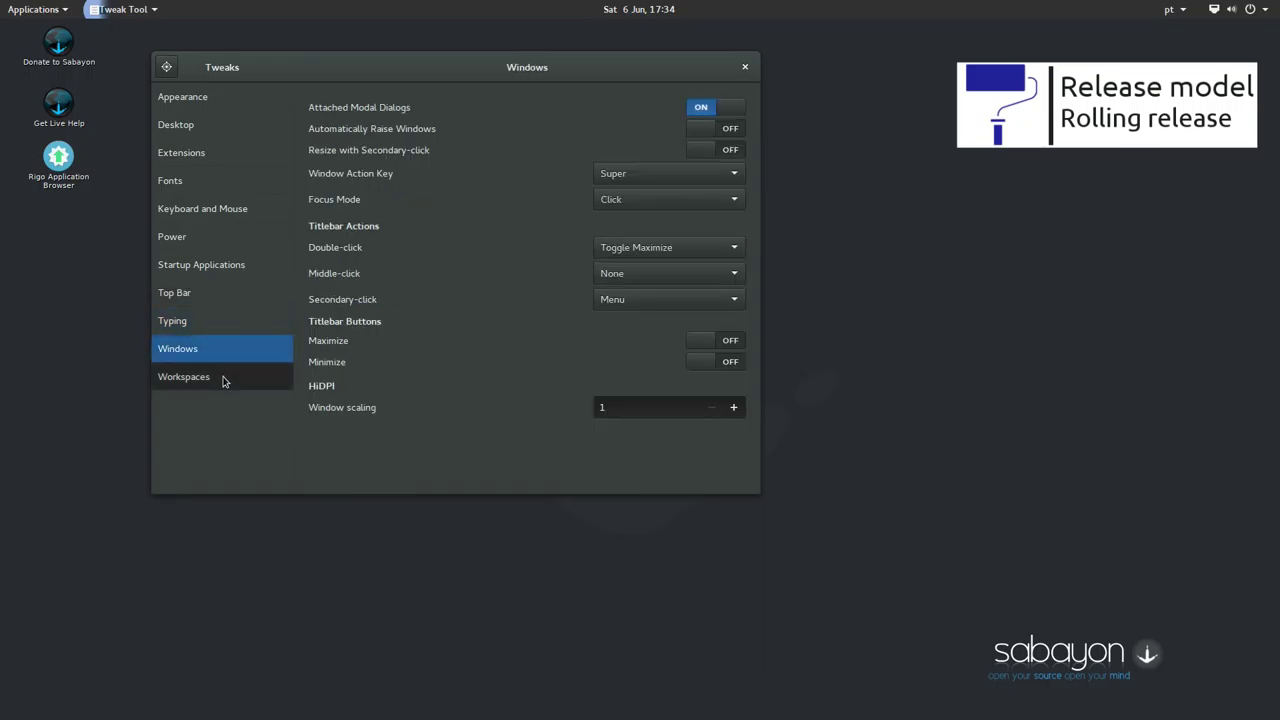
pyautogui.click(224, 381)
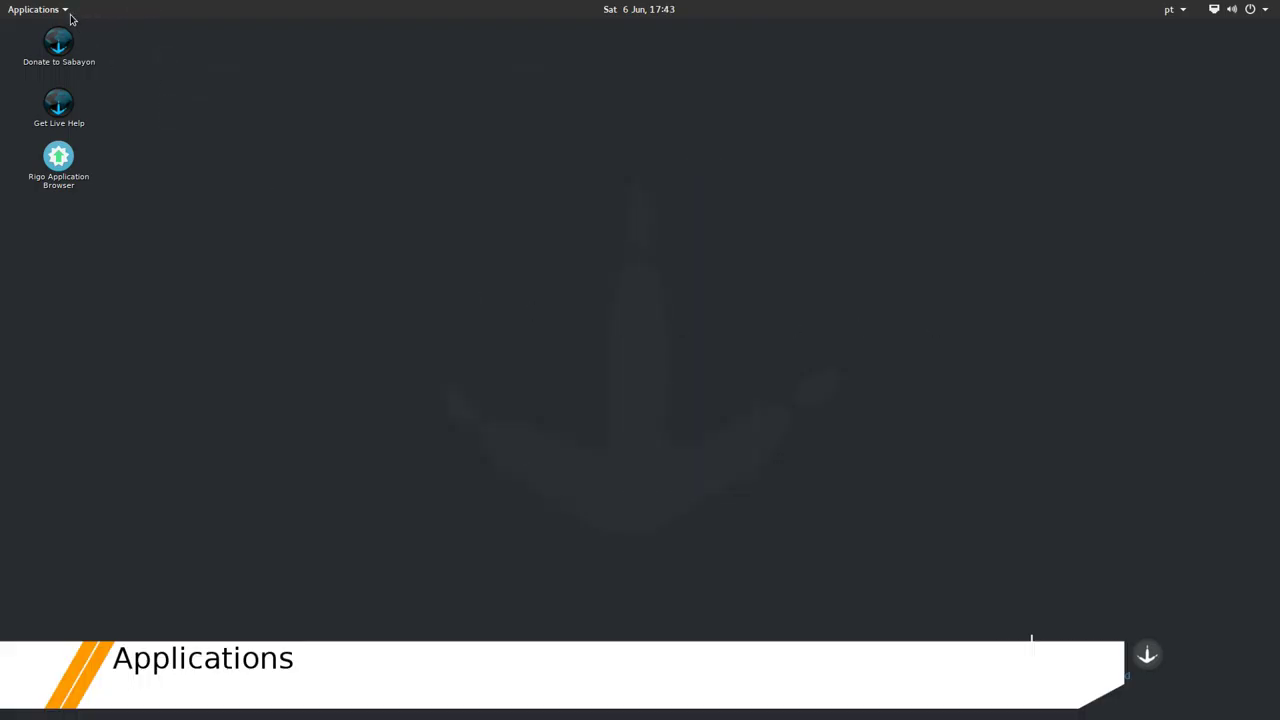
# Launch Calculator from the Applications > Accessories menu
pyautogui.click(68, 12)
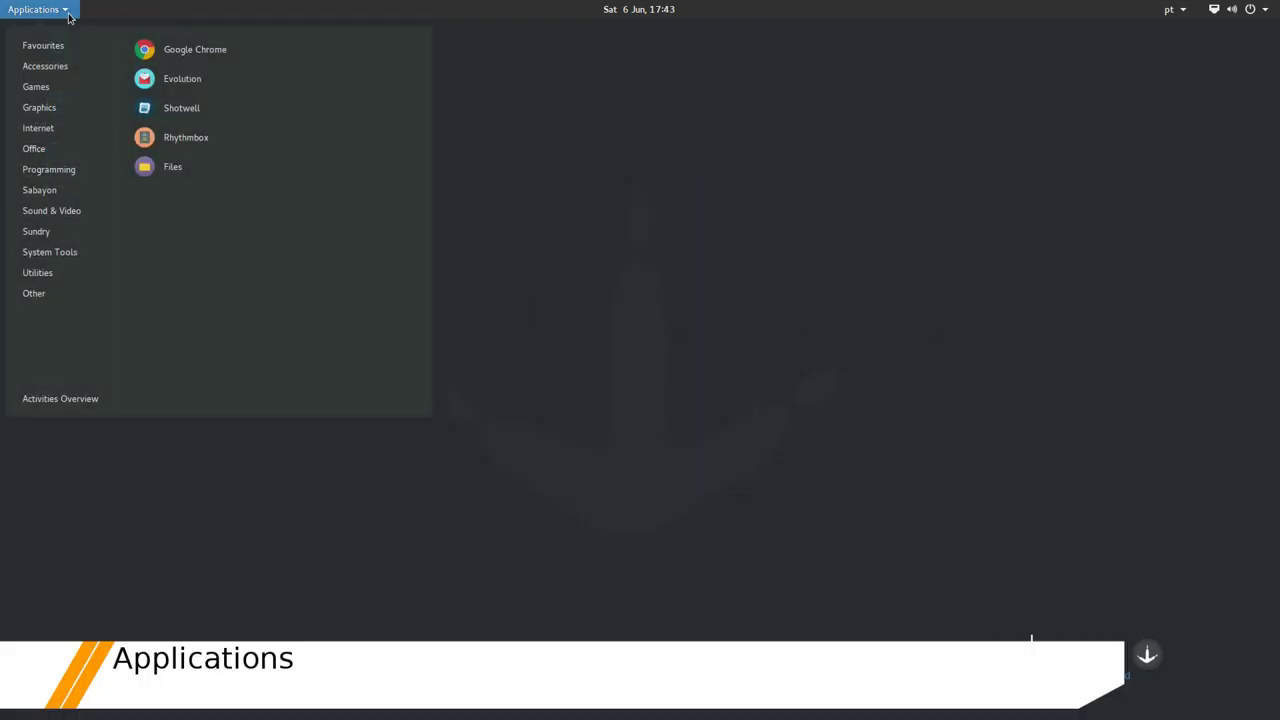
pyautogui.moveTo(66, 68)
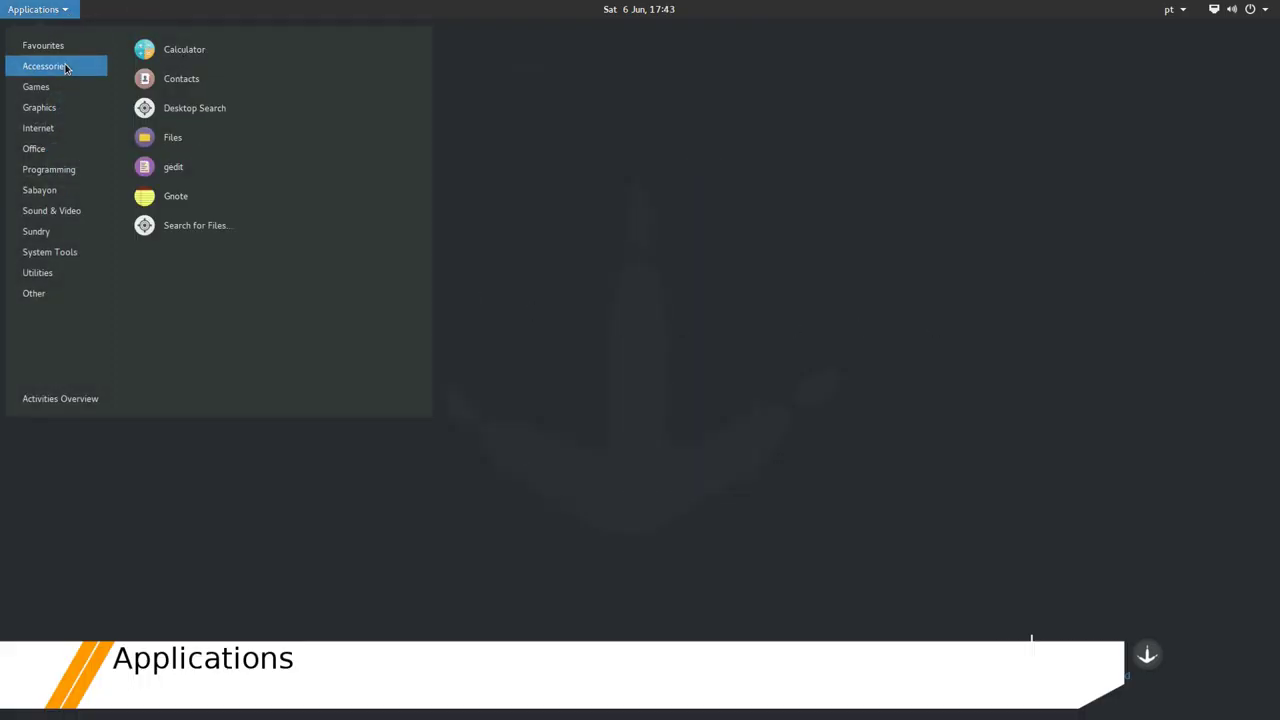
pyautogui.click(184, 49)
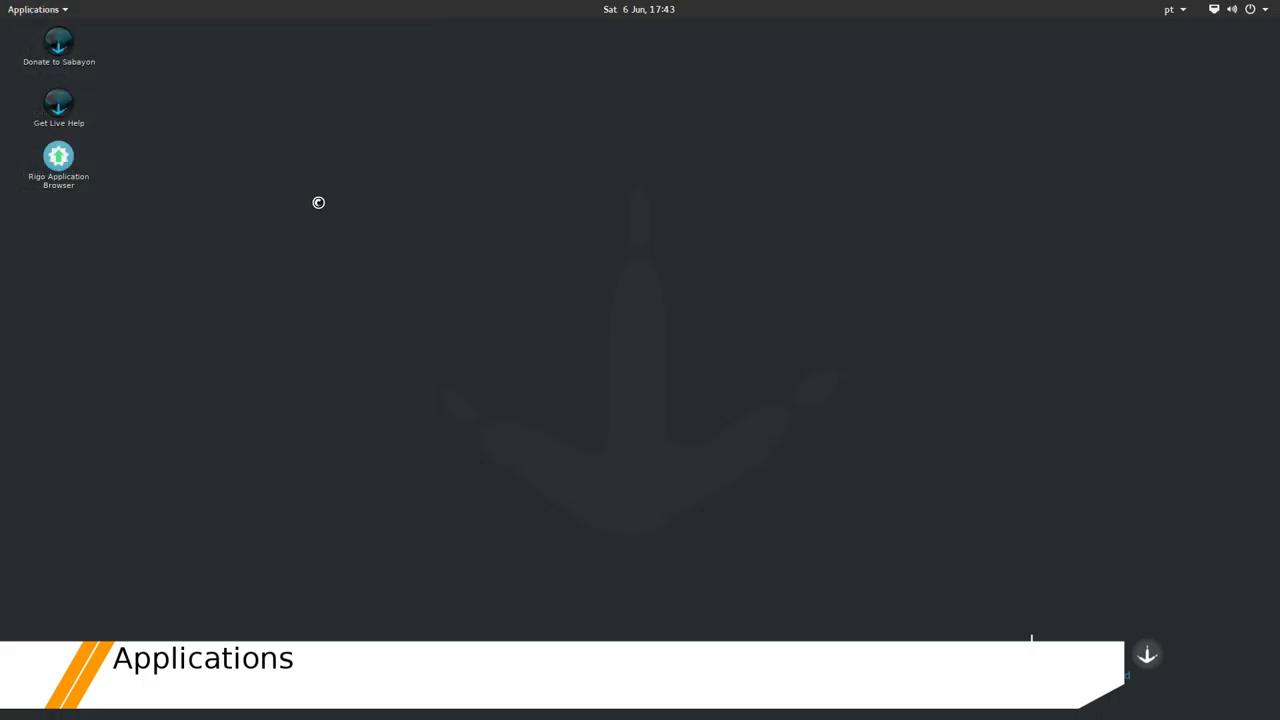